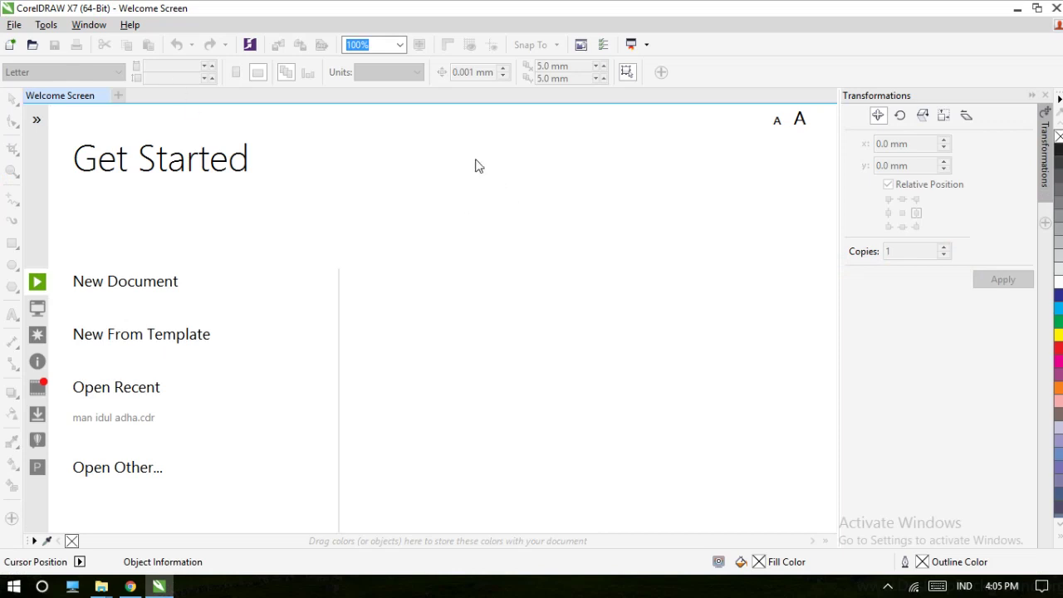
# Step: Create a new document in centimetres with a page 300 cm wide and 100 cm high
pyautogui.click(11, 45)
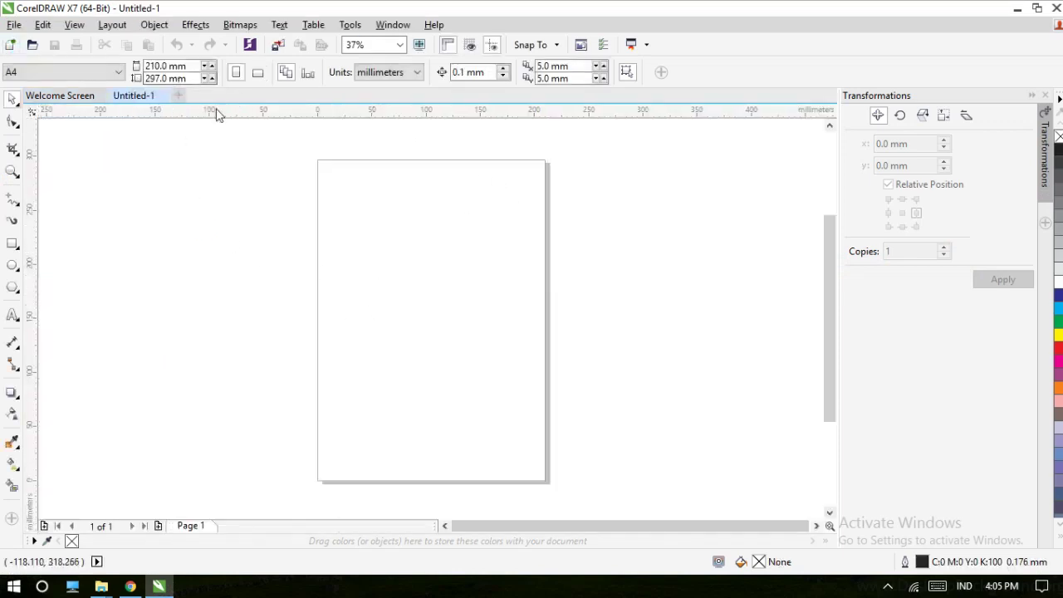
pyautogui.doubleClick(168, 66)
pyautogui.click(390, 72)
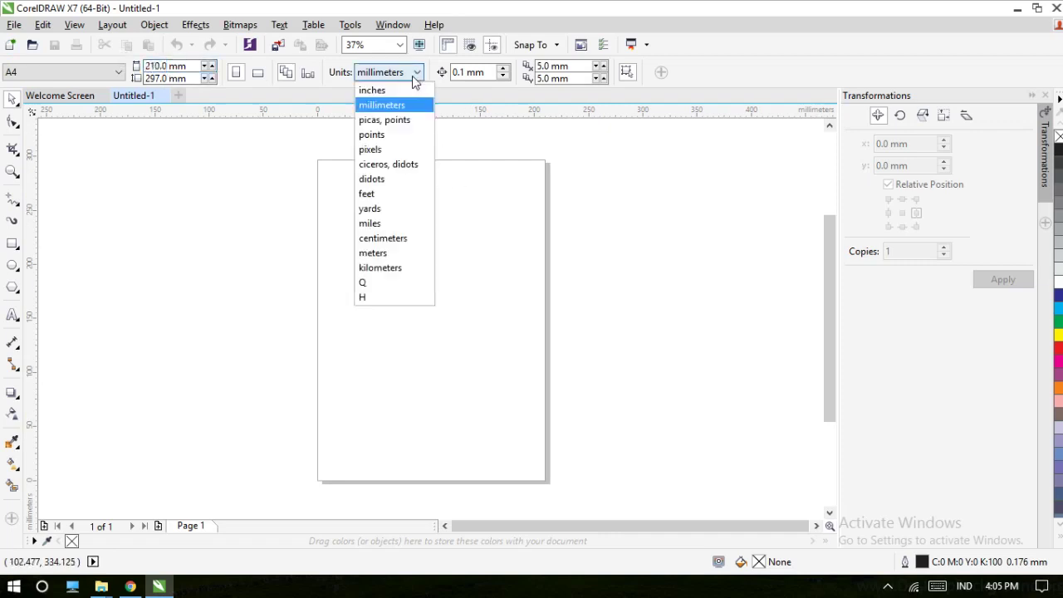
pyautogui.click(382, 104)
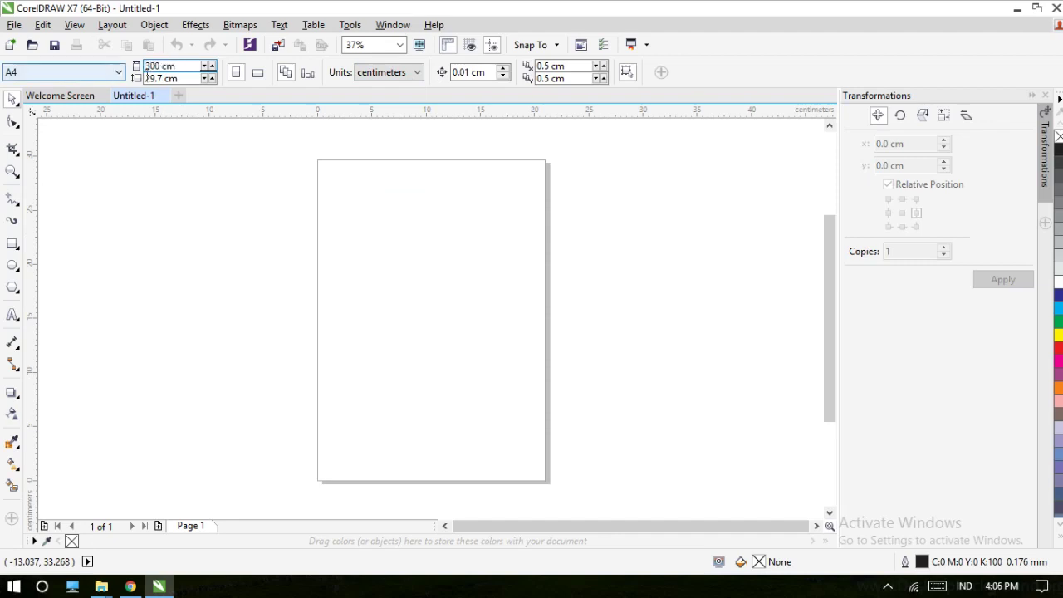
pyautogui.press('Tab')
pyautogui.write('100')
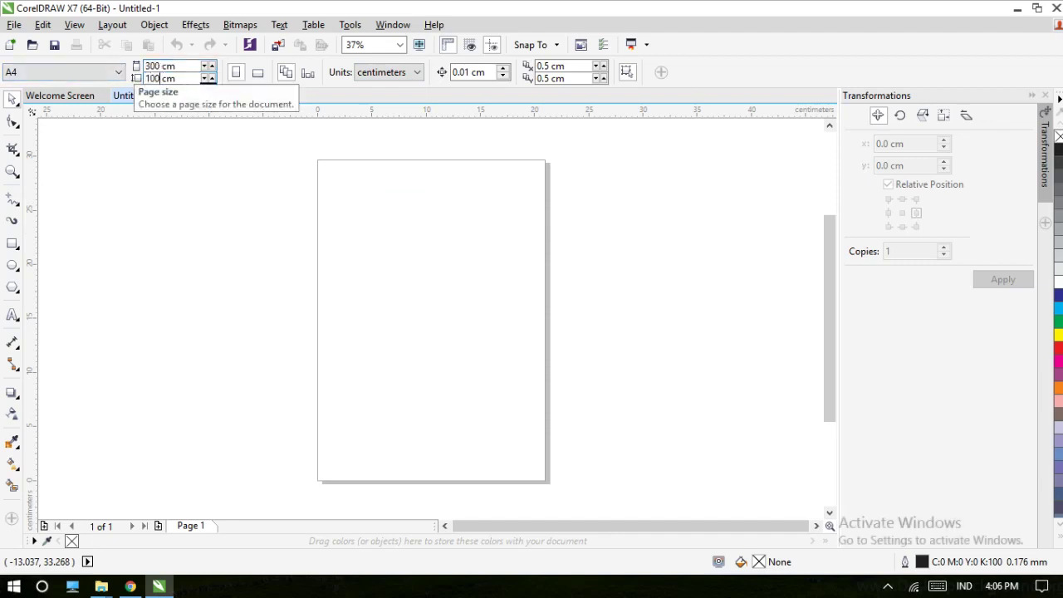
pyautogui.press('Return')
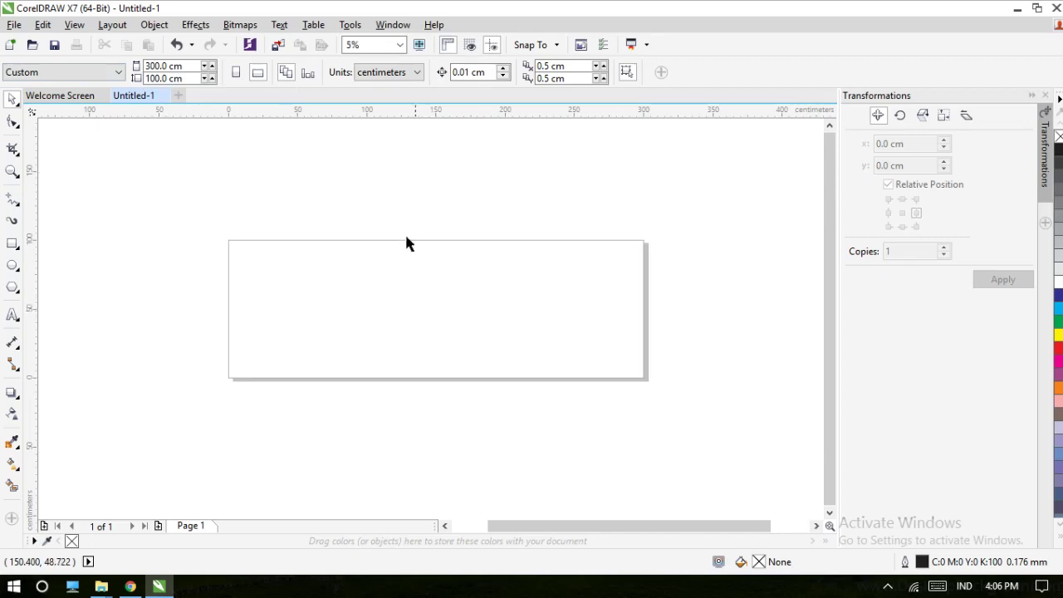
# Step: Bring the two computer classroom photos from the desktop onto the banner page
pyautogui.click(1017, 8)
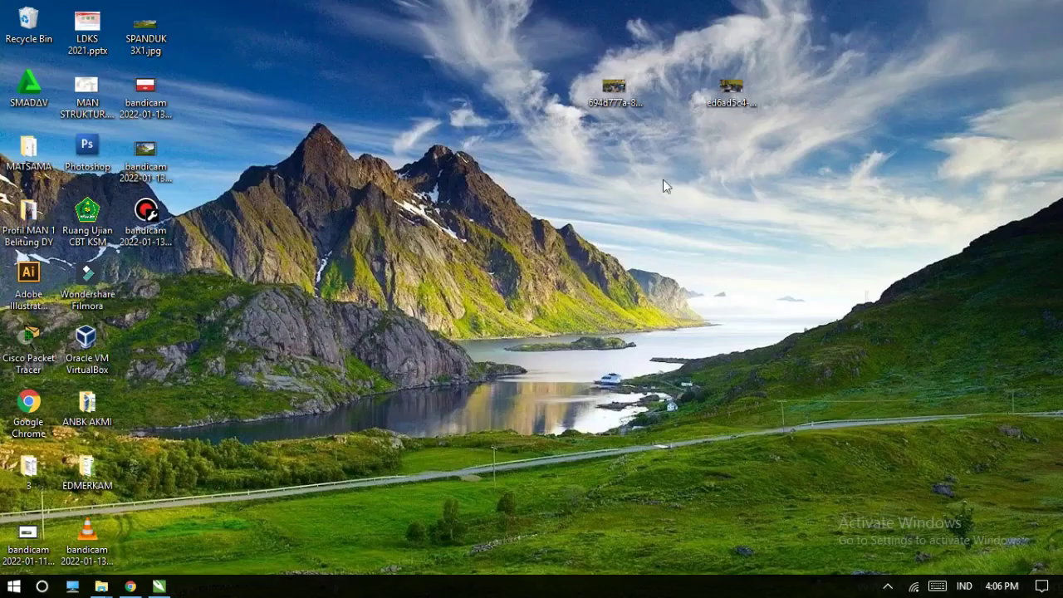
pyautogui.moveTo(823, 24); pyautogui.dragTo(545, 155)
pyautogui.moveTo(611, 91); pyautogui.dragTo(531, 240)
pyautogui.moveTo(427, 313); pyautogui.dragTo(633, 297)
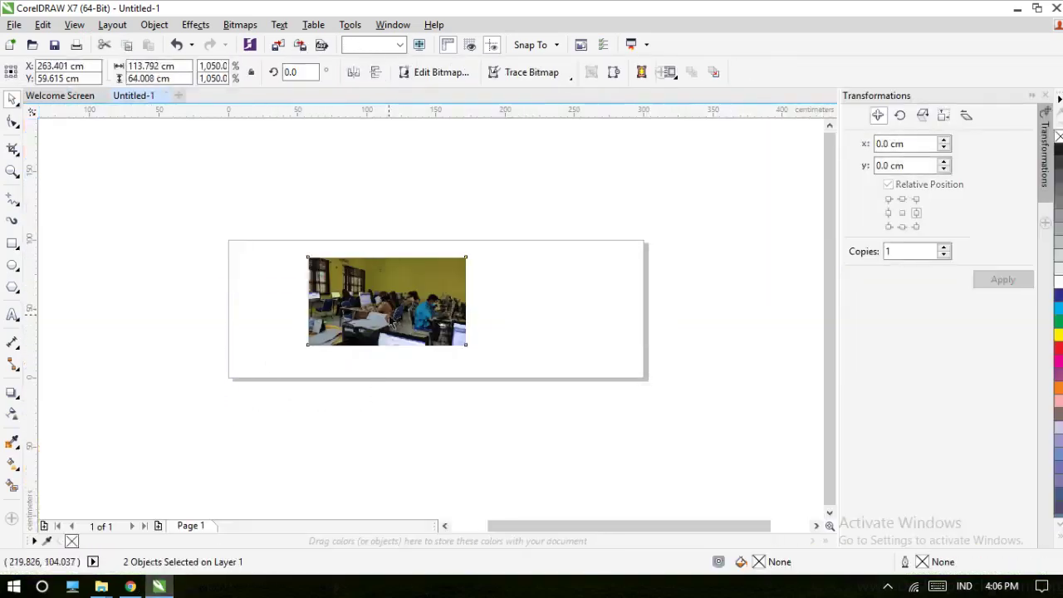
# Step: Scale one photo to the full page height at the page's left edge and move the other to the upper-right corner
pyautogui.moveTo(307, 305); pyautogui.dragTo(282, 299)
pyautogui.moveTo(388, 330); pyautogui.dragTo(477, 391)
pyautogui.click(610, 285)
pyautogui.moveTo(611, 285); pyautogui.dragTo(581, 275)
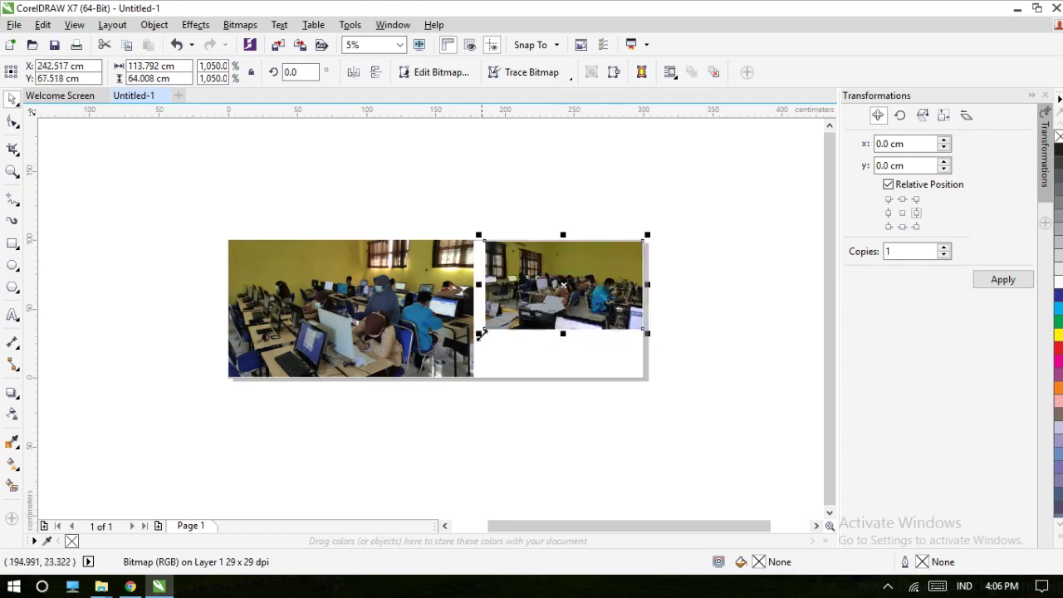
# Step: Enlarge the right photo to about 177 by 99.5 cm, filling the page height and overlapping the left photo
pyautogui.moveTo(479, 333); pyautogui.dragTo(394, 398)
pyautogui.click(548, 399)
pyautogui.scroll(2, 624, 242)
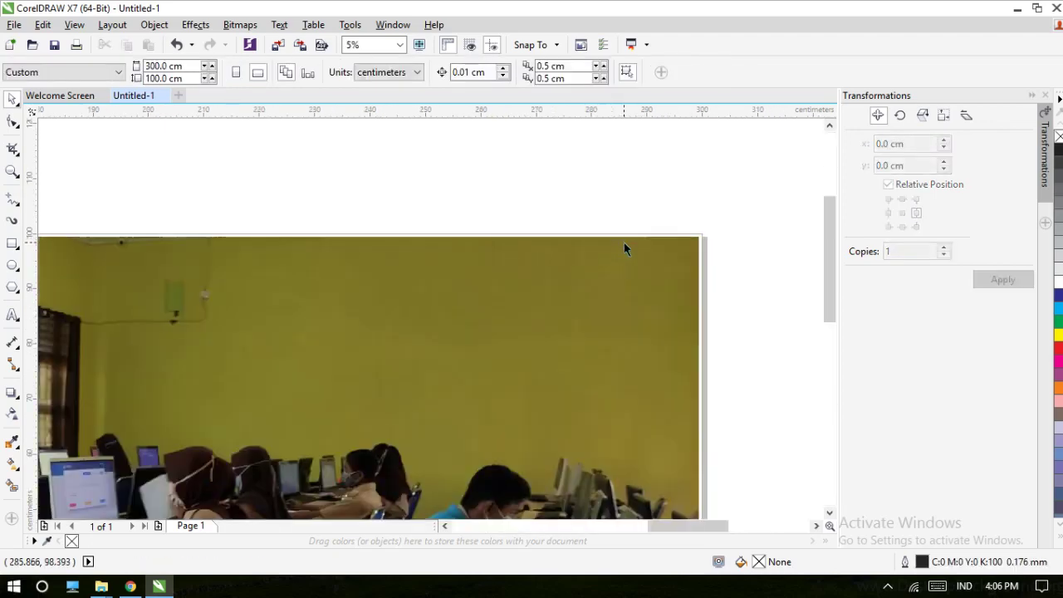
pyautogui.click(624, 241)
pyautogui.scroll(2, 660, 247)
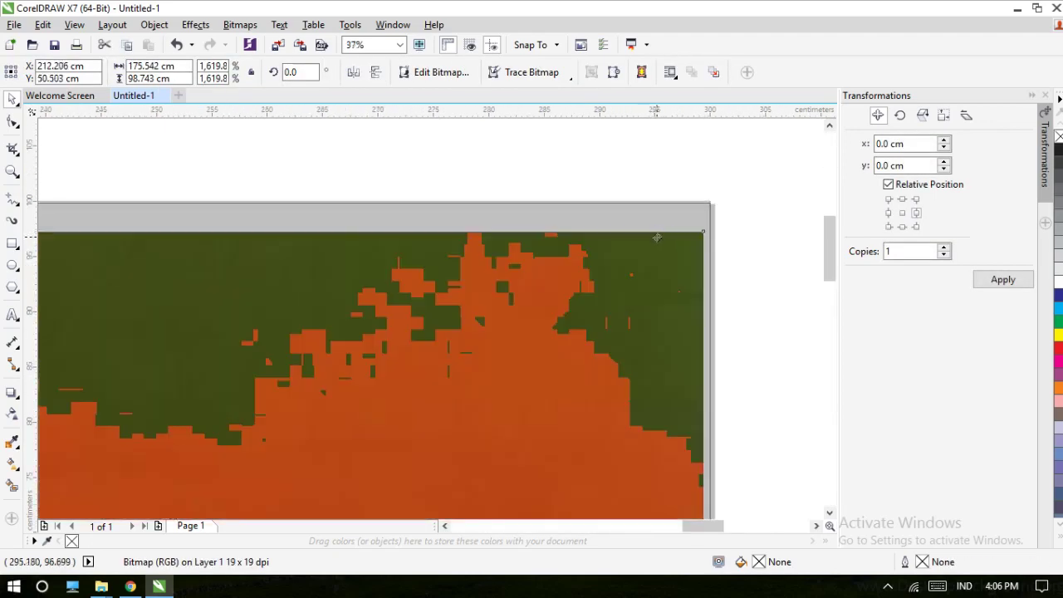
pyautogui.scroll(-5, 656, 238)
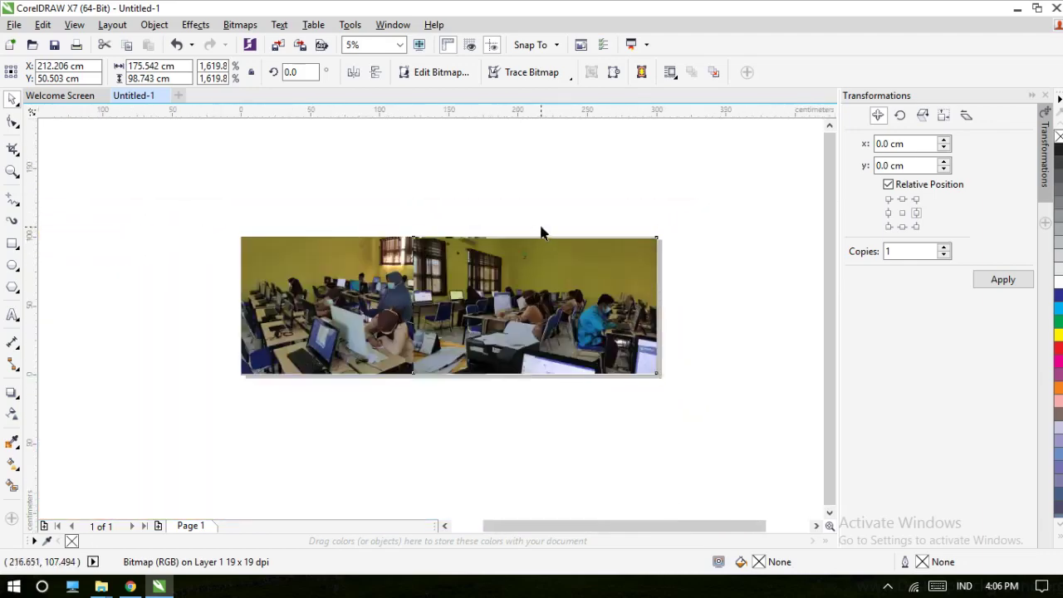
pyautogui.click(540, 232)
pyautogui.scroll(2, 357, 249)
pyautogui.click(355, 255)
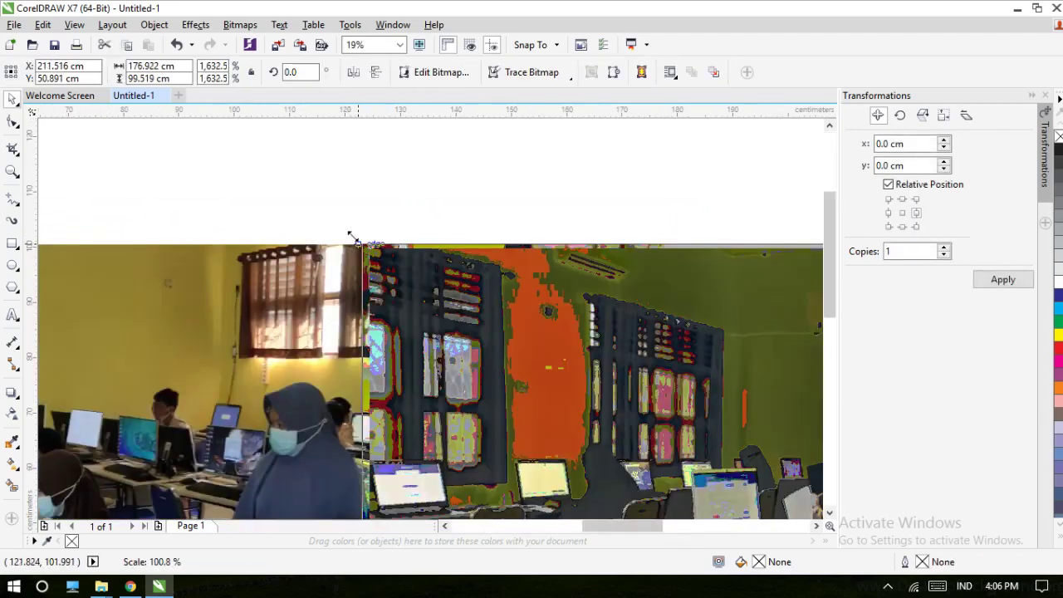
pyautogui.scroll(-2, 438, 230)
pyautogui.scroll(2, 392, 183)
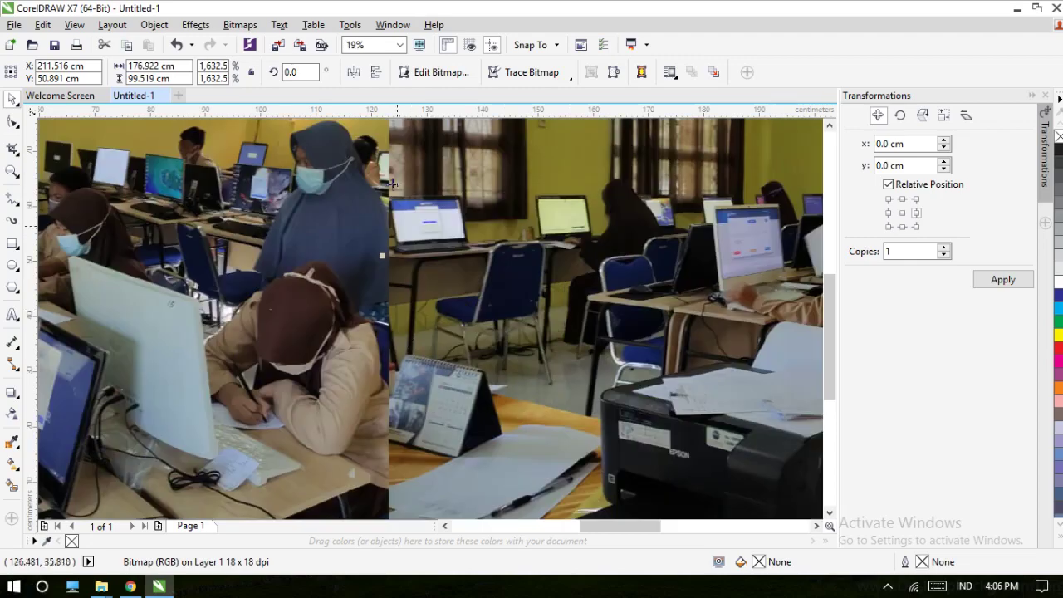
pyautogui.scroll(-2, 390, 324)
pyautogui.scroll(1, 394, 313)
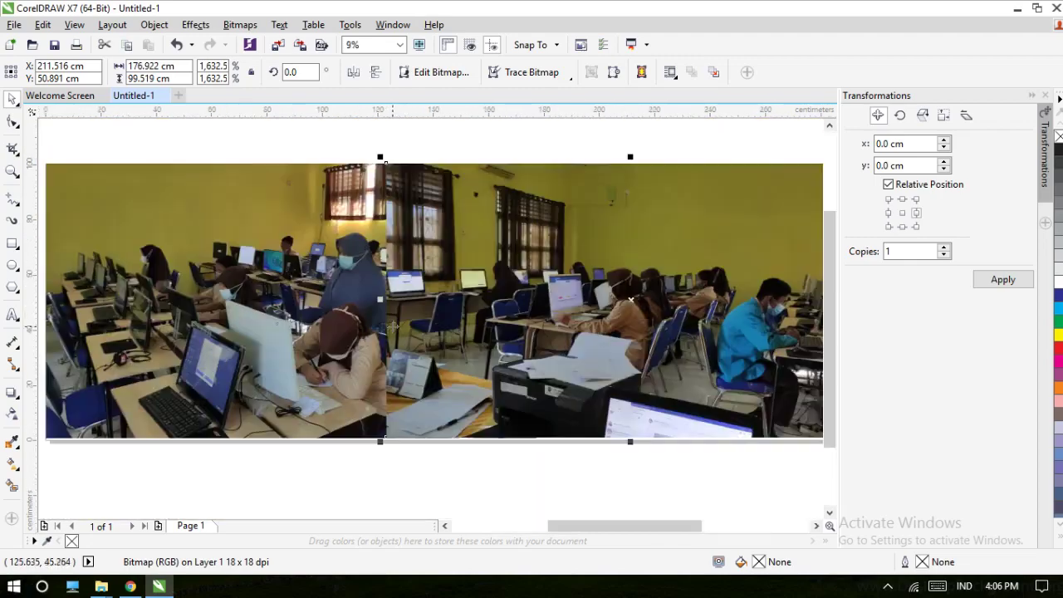
pyautogui.click(518, 146)
# Step: Apply a linear gradient transparency to the right photo, fading its left side into the left photo
pyautogui.click(485, 262)
pyautogui.click(12, 415)
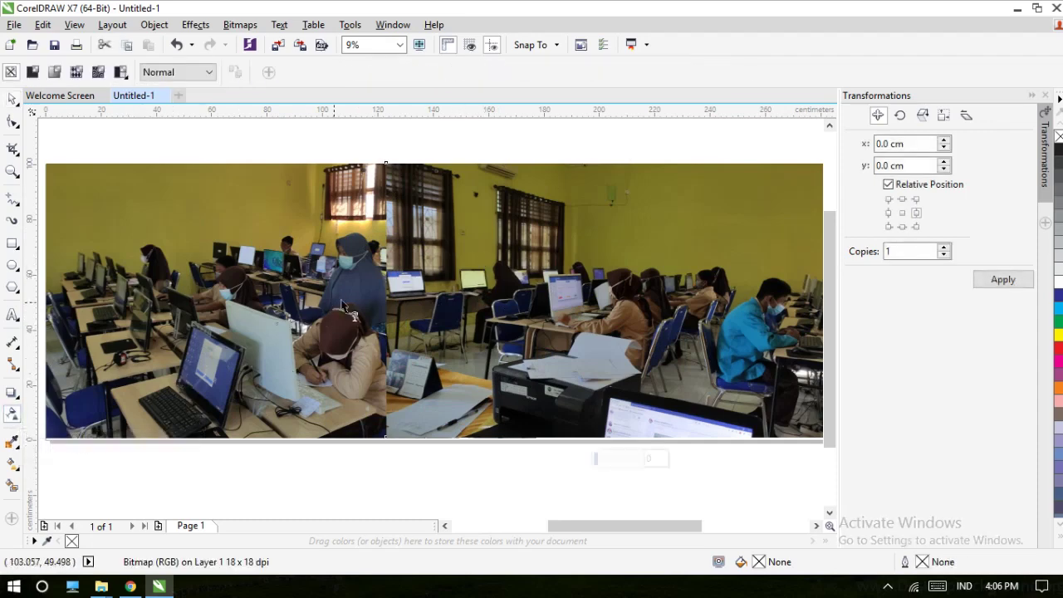
pyautogui.moveTo(585, 301); pyautogui.dragTo(409, 303)
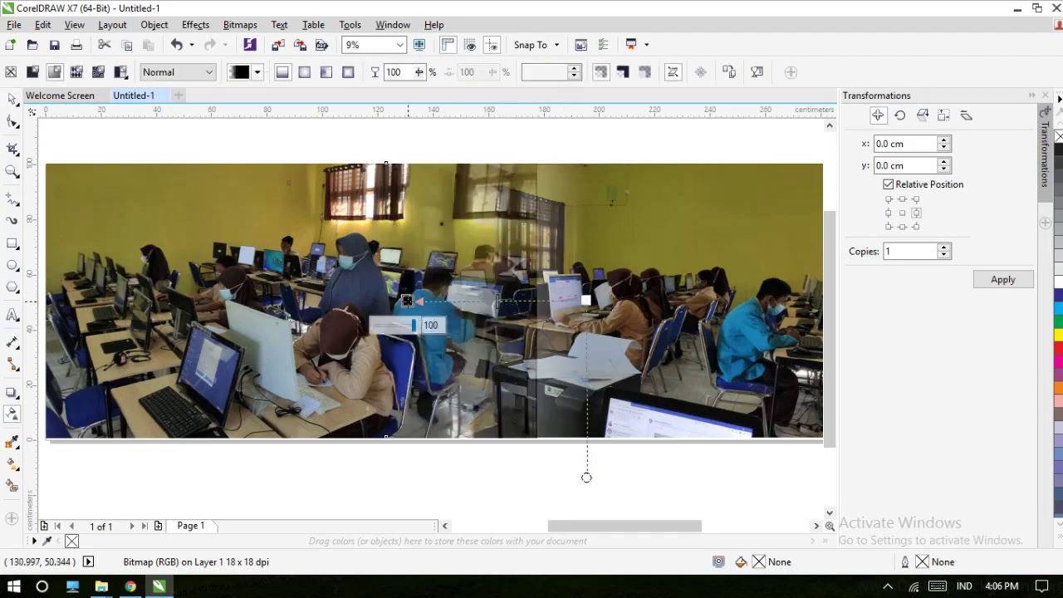
pyautogui.moveTo(586, 301); pyautogui.dragTo(500, 302)
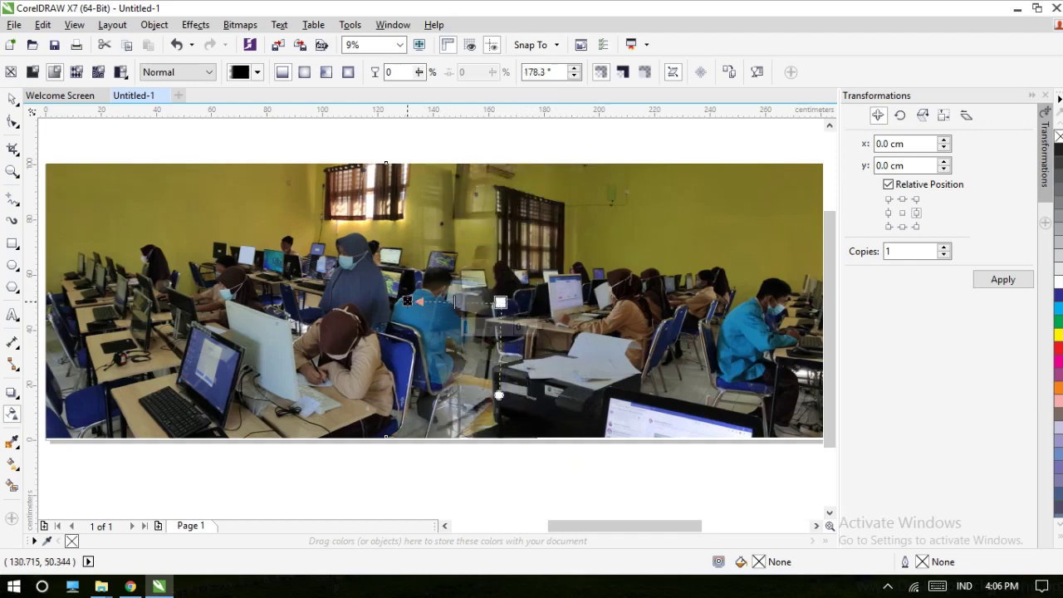
pyautogui.moveTo(407, 300); pyautogui.dragTo(397, 299)
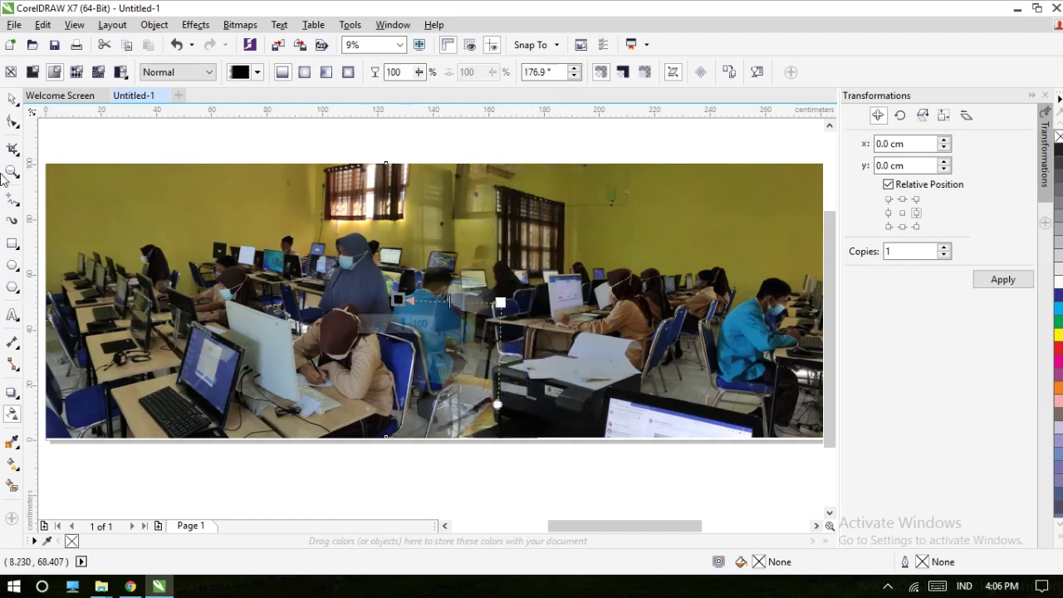
pyautogui.click(12, 99)
pyautogui.press('Escape')
pyautogui.scroll(-2, 540, 254)
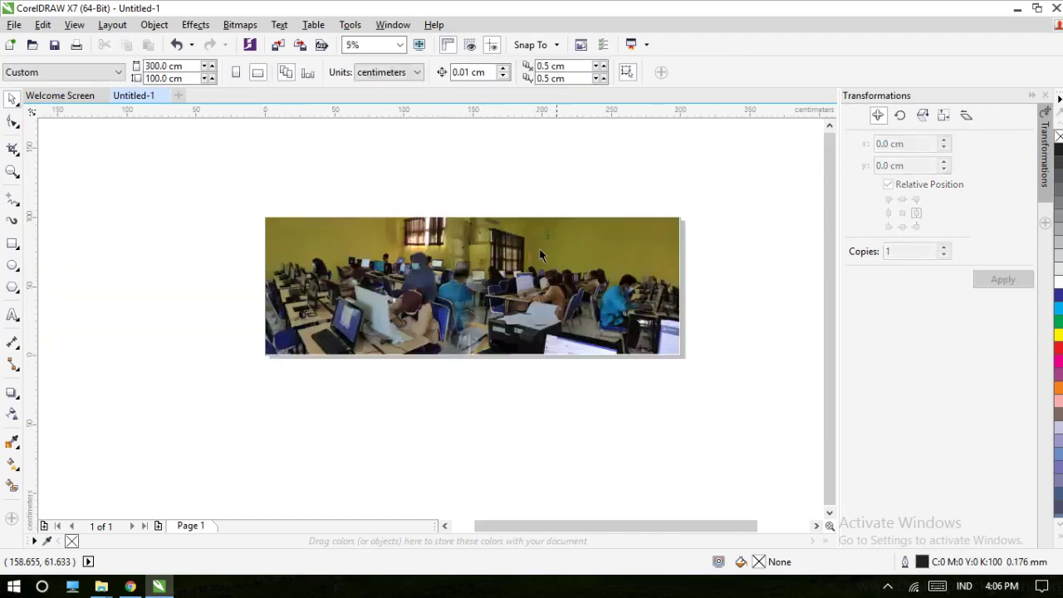
# Step: Shorten the right photo's transparency gradient to a narrow, nearly horizontal fade along the seam between the photos
pyautogui.scroll(2, 448, 278)
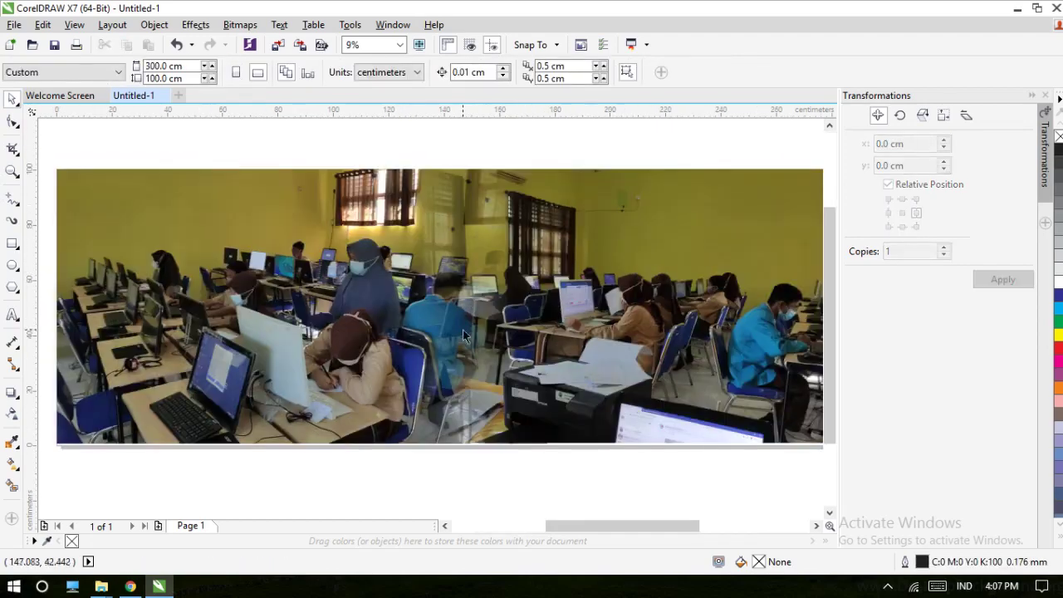
pyautogui.scroll(1, 464, 335)
pyautogui.scroll(-1, 463, 336)
pyautogui.click(462, 331)
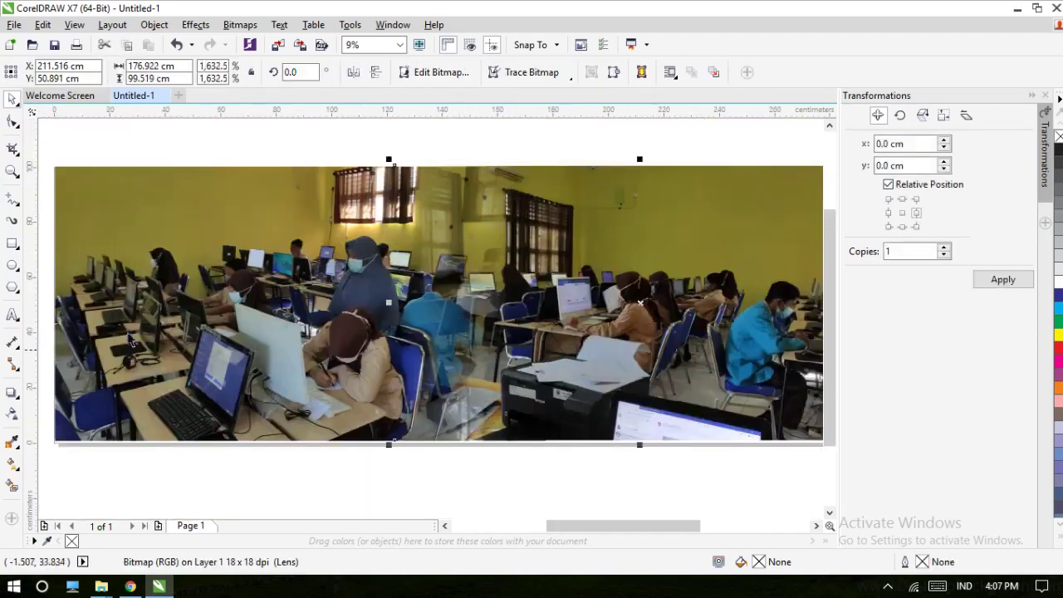
pyautogui.click(13, 415)
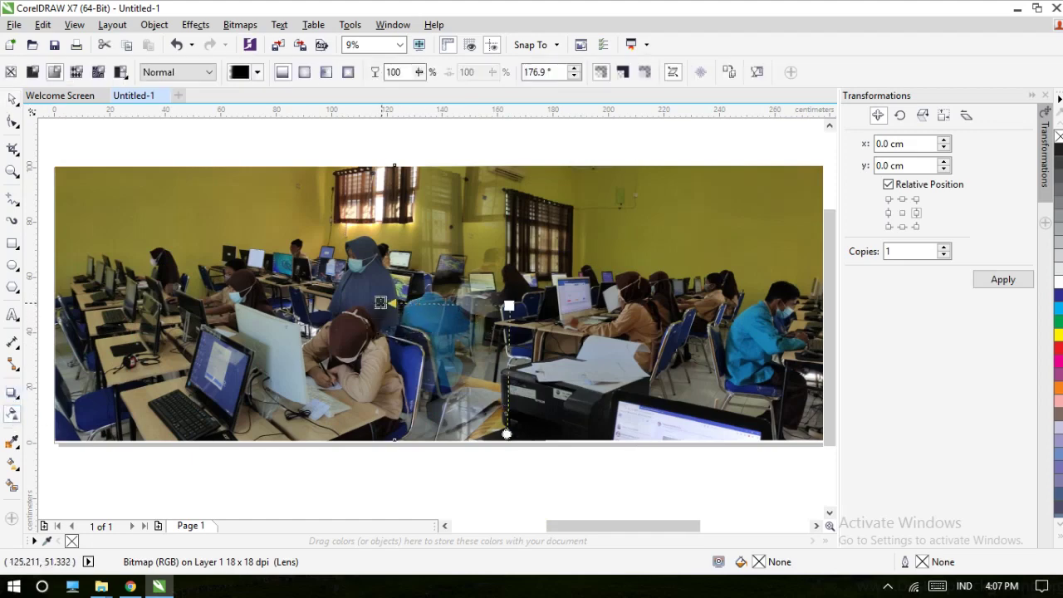
pyautogui.moveTo(508, 305); pyautogui.dragTo(431, 303)
pyautogui.click(452, 302)
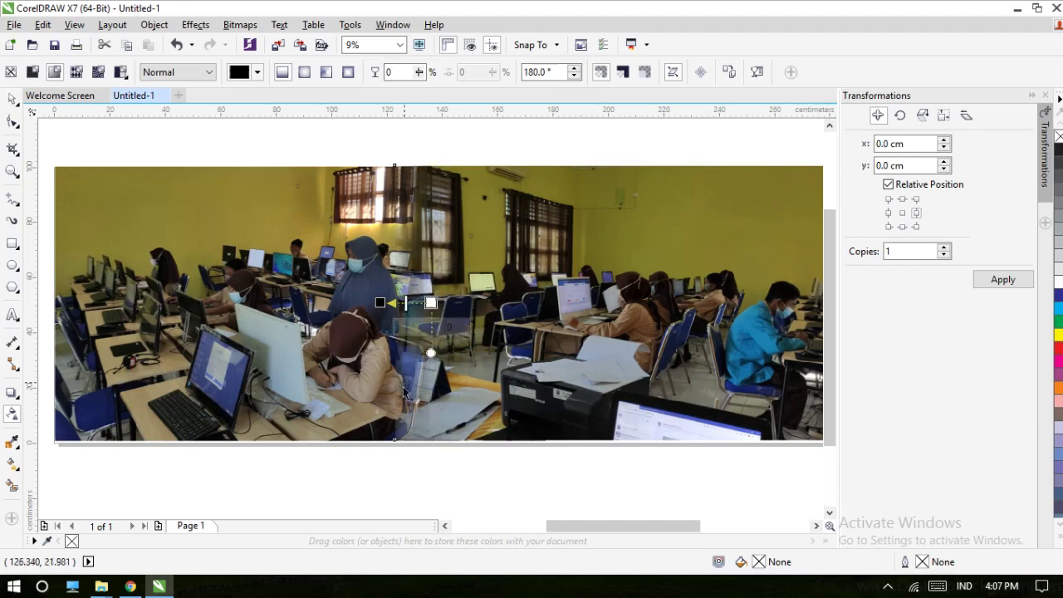
pyautogui.click(381, 304)
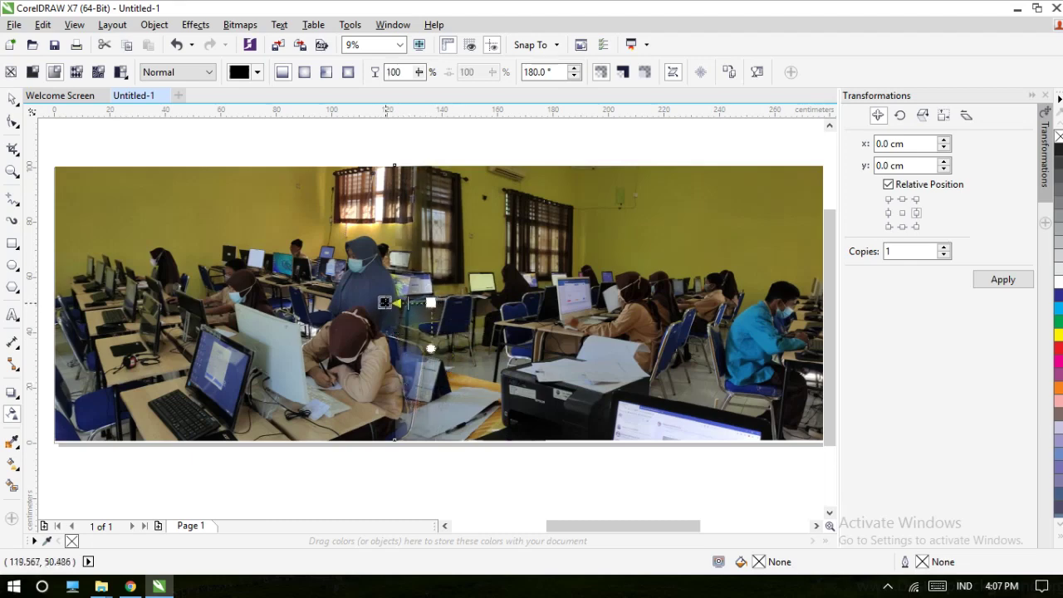
pyautogui.moveTo(384, 303); pyautogui.dragTo(394, 303)
pyautogui.click(426, 131)
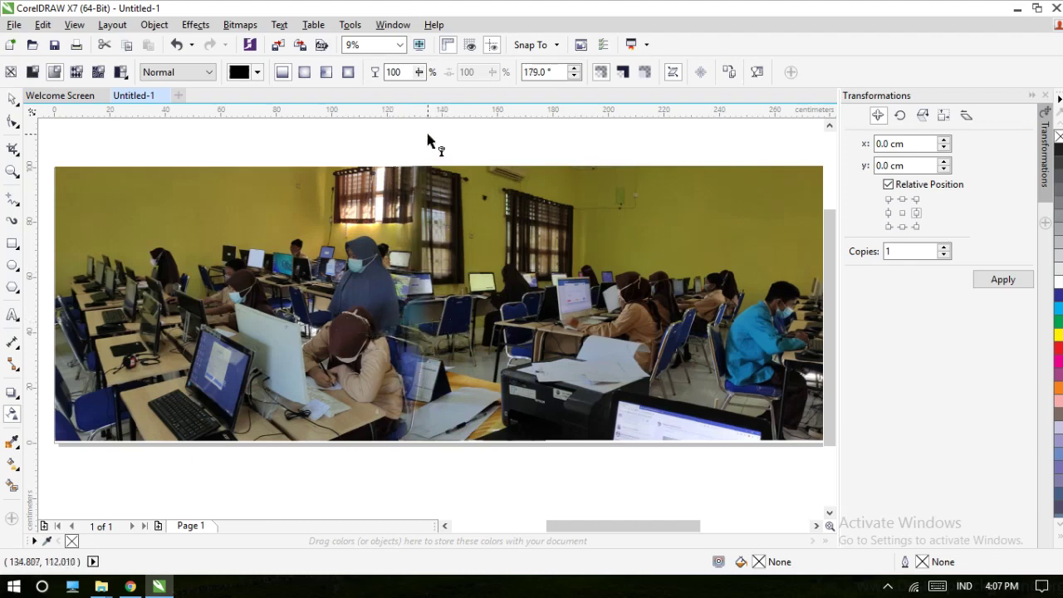
# Step: Examine the blended seam between the two photos both close up and across the whole banner
pyautogui.scroll(-2, 446, 199)
pyautogui.scroll(2, 444, 220)
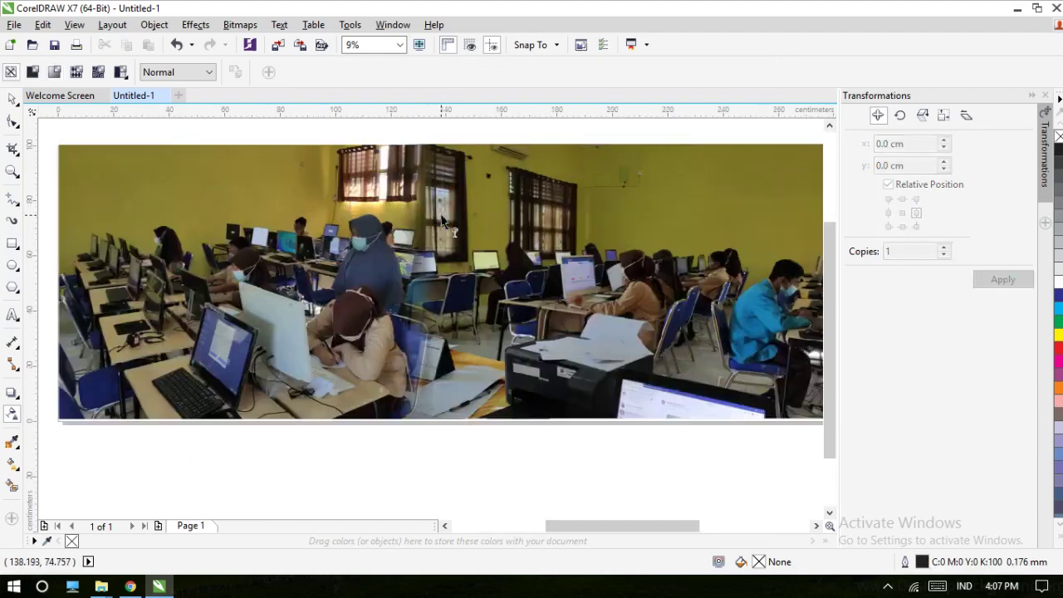
pyautogui.scroll(-2, 376, 279)
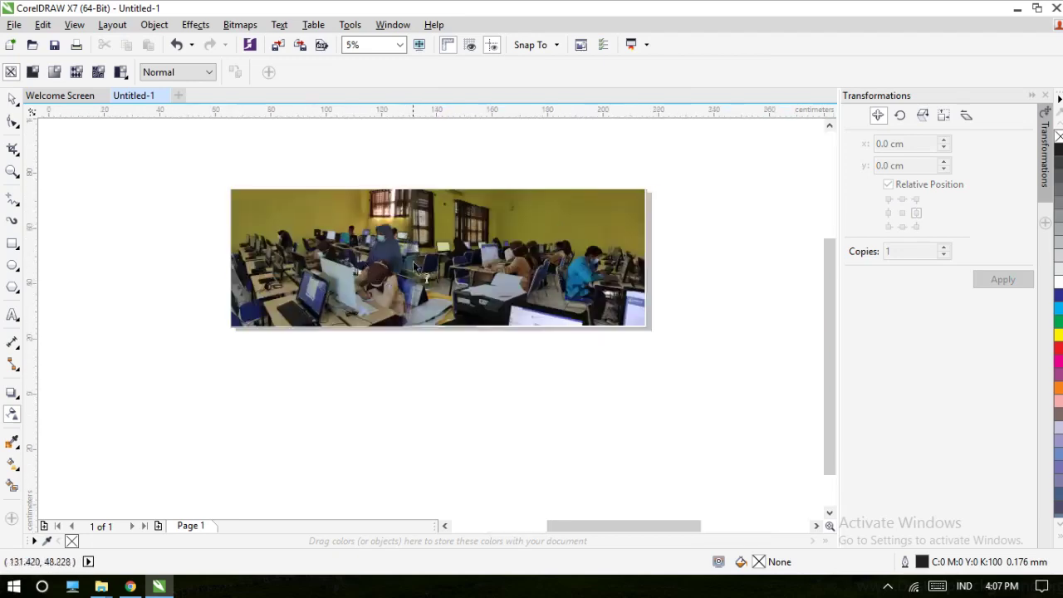
pyautogui.scroll(2, 414, 260)
pyautogui.scroll(-2, 414, 260)
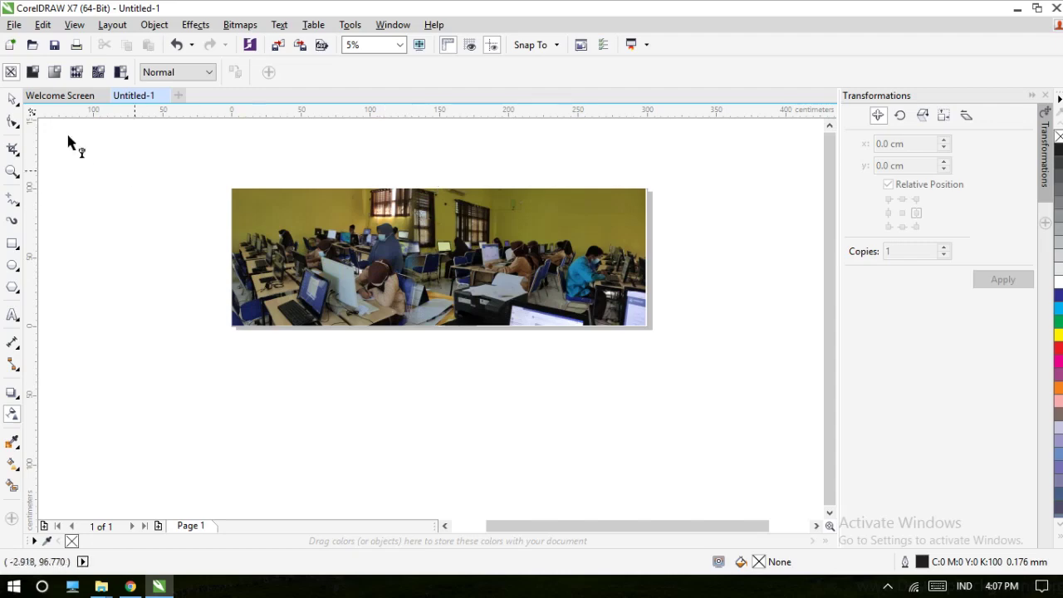
pyautogui.click(13, 98)
pyautogui.scroll(2, 426, 246)
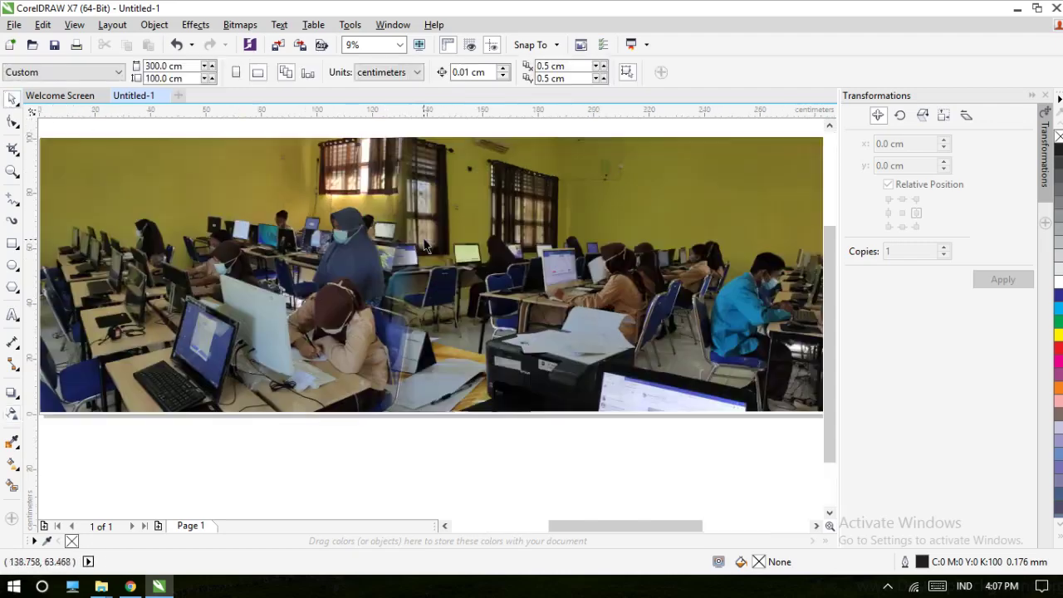
pyautogui.scroll(-2, 425, 245)
pyautogui.scroll(2, 408, 193)
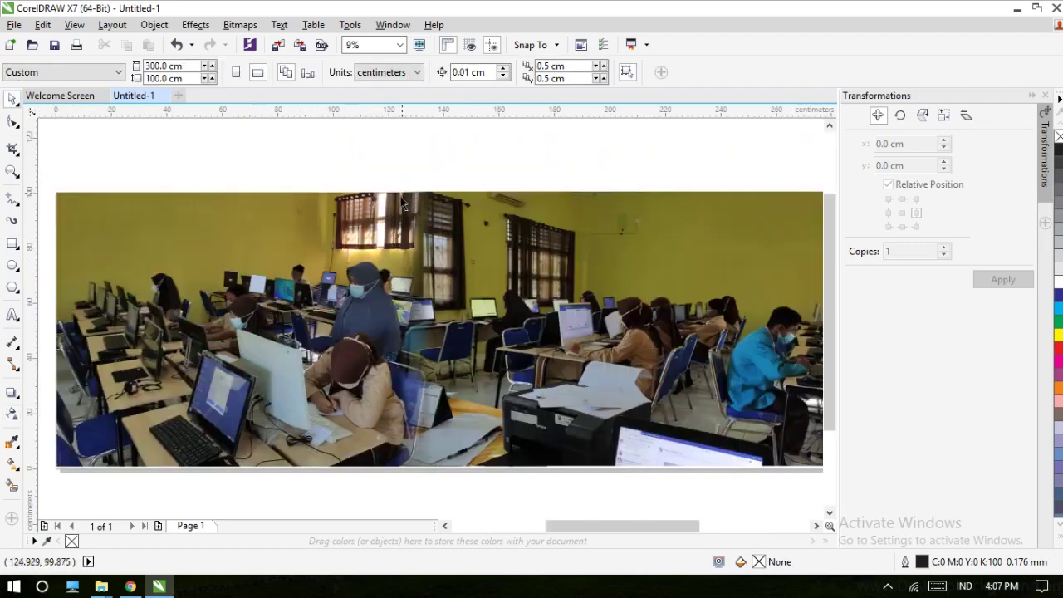
# Step: Add the artistic text "PELATIHAN KOMPUTER" at about 359 pt and position it across the upper part of the banner
pyautogui.click(12, 317)
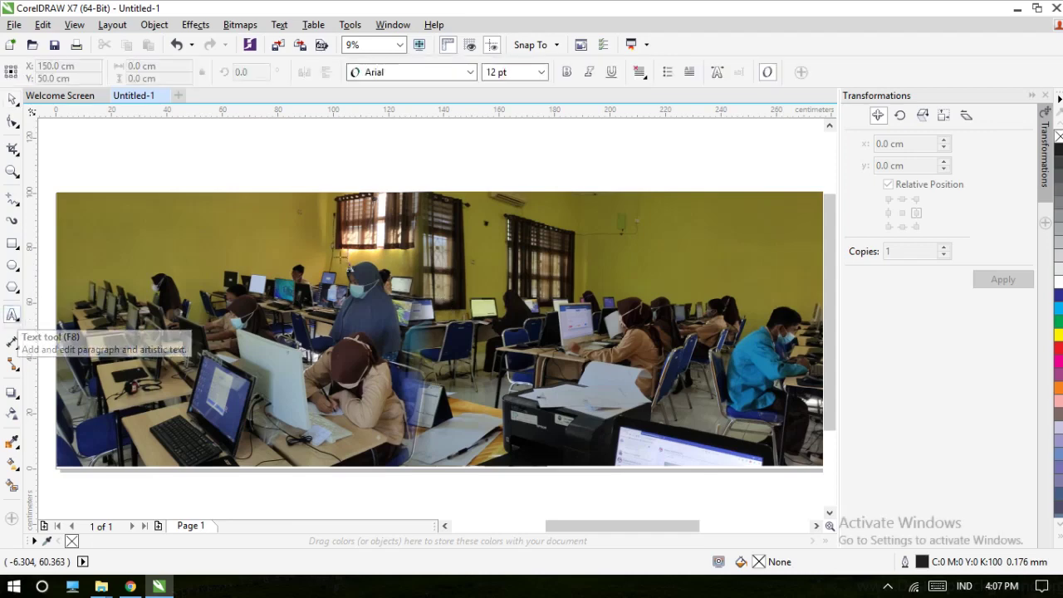
pyautogui.click(315, 266)
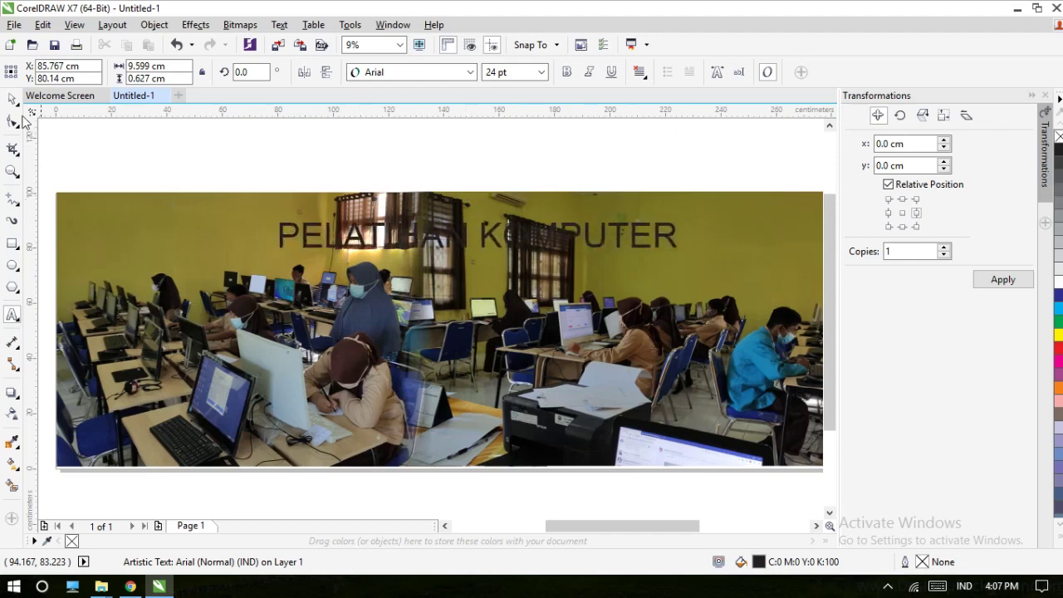
pyautogui.click(11, 99)
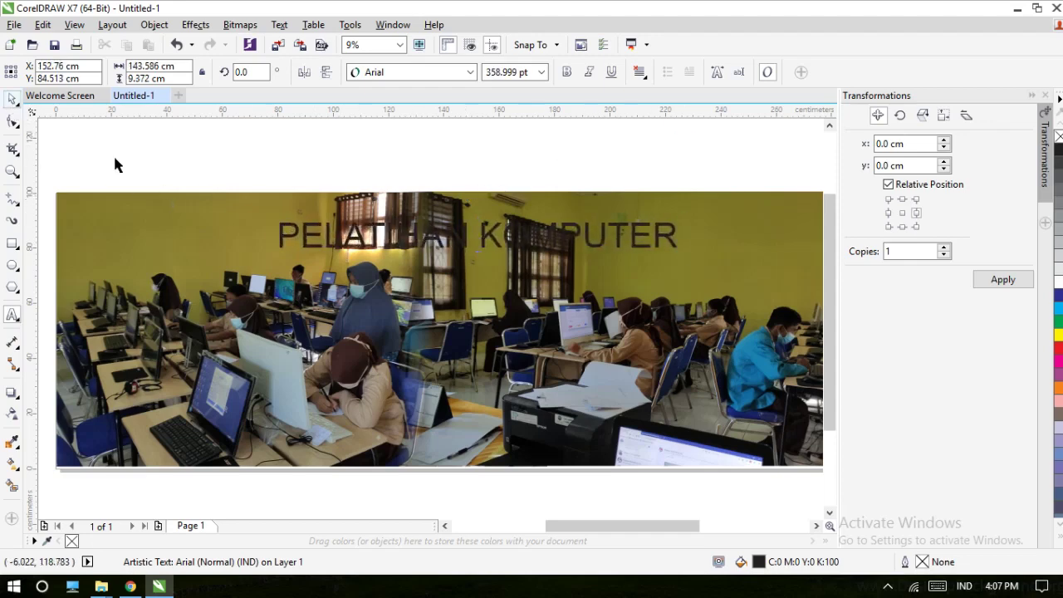
pyautogui.moveTo(368, 237); pyautogui.dragTo(405, 235)
pyautogui.scroll(-2, 341, 238)
pyautogui.scroll(2, 339, 238)
# Step: Change the "PELATIHAN KOMPUTER" title's font to Arial Black and shift it horizontally toward the banner's middle
pyautogui.click(407, 72)
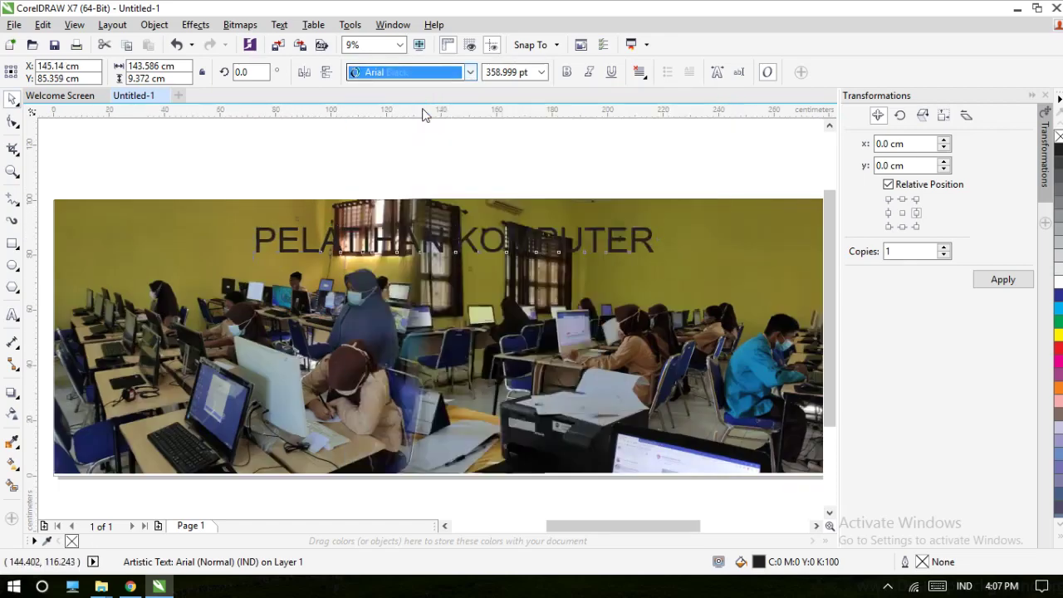
pyautogui.press('Return')
pyautogui.moveTo(525, 240); pyautogui.dragTo(499, 240)
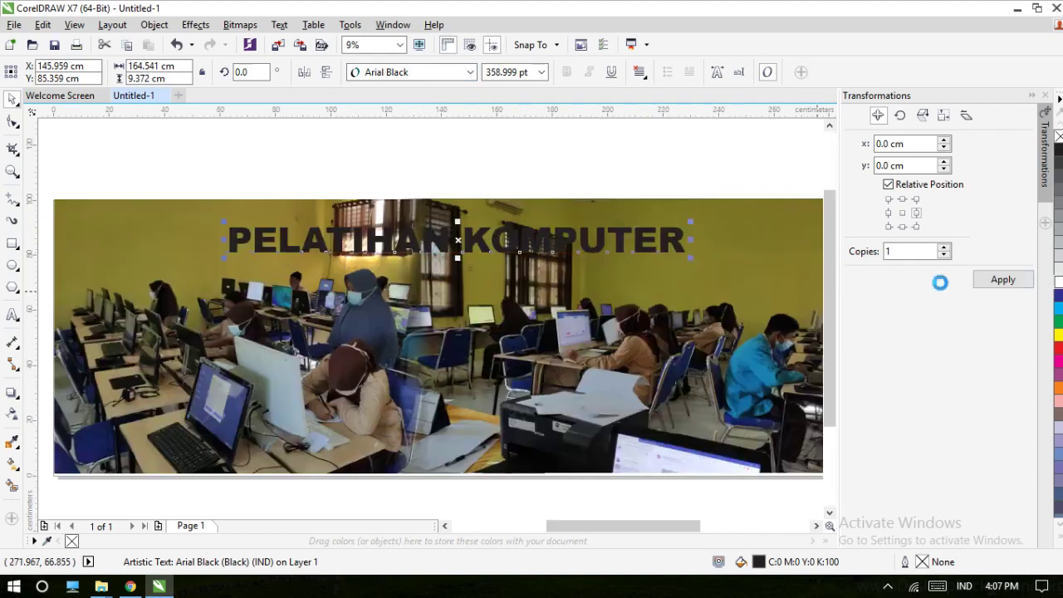
# Step: Fill the "PELATIHAN KOMPUTER" title with white and shift it horizontally to X about 148.5 cm
pyautogui.moveTo(572, 240); pyautogui.dragTo(579, 241)
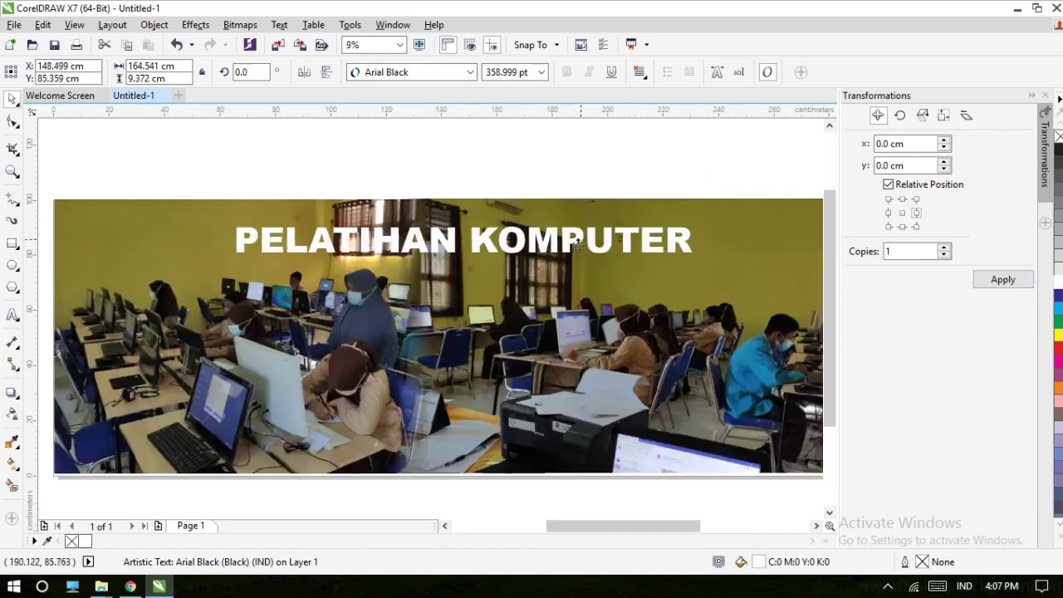
pyautogui.scroll(-2, 579, 241)
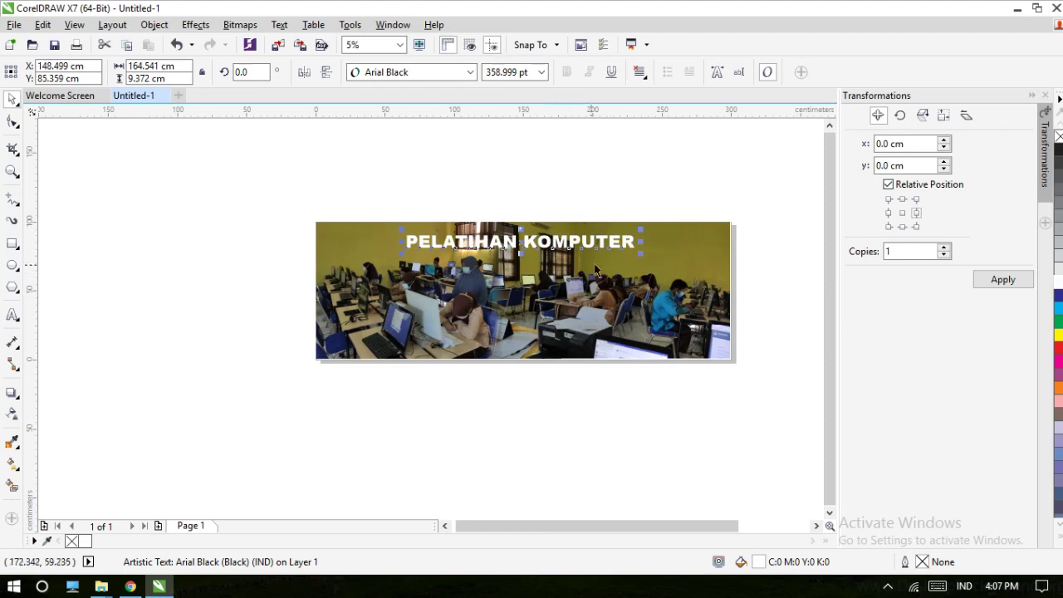
pyautogui.scroll(2, 595, 267)
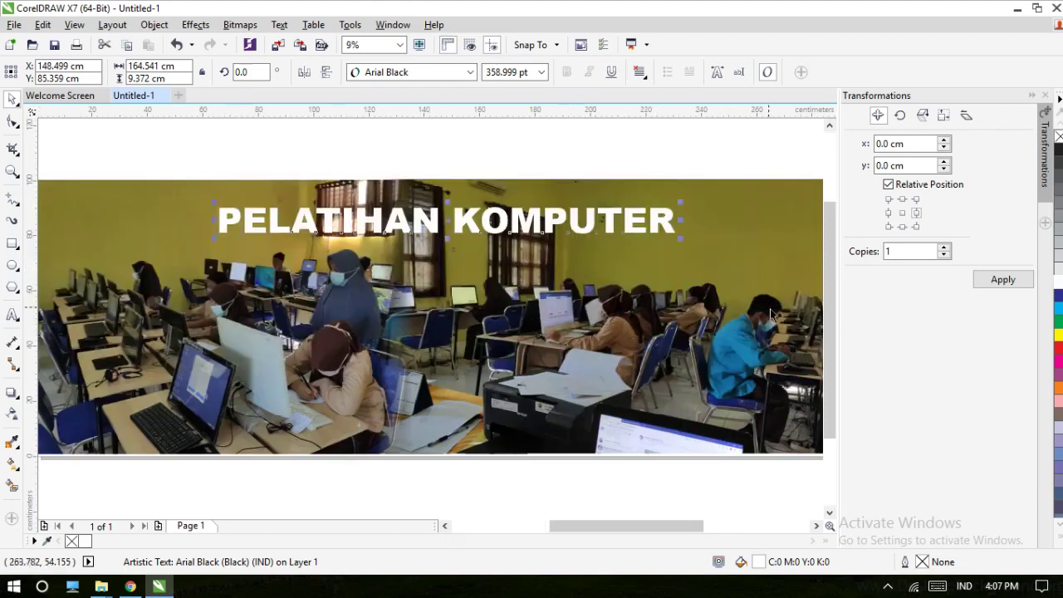
pyautogui.click(661, 171)
pyautogui.click(661, 232)
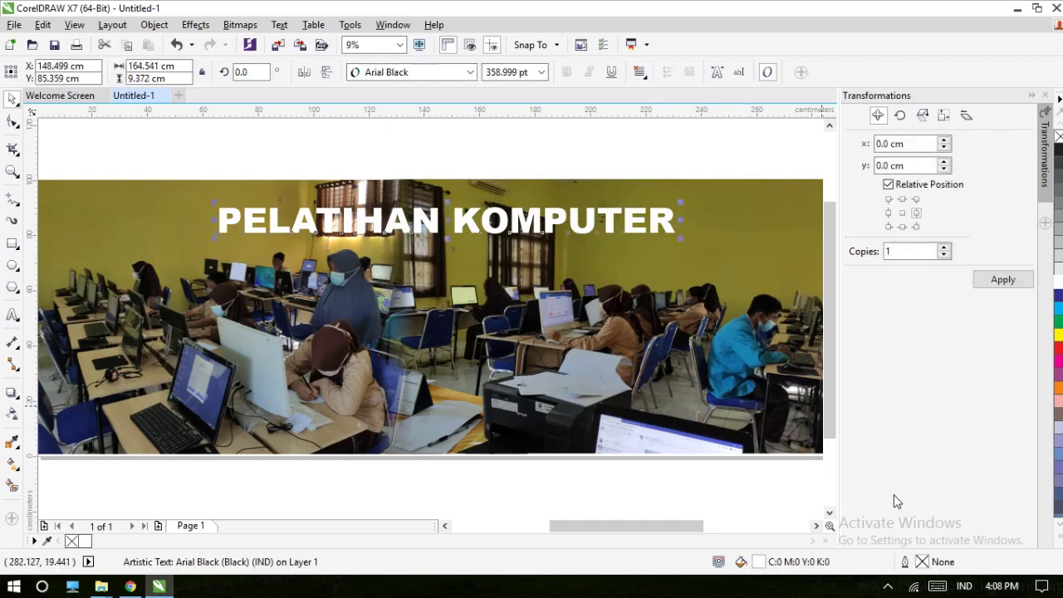
# Step: Give the title a 10 mm black outline with round corners, placed behind the fill and scaling with the object
pyautogui.doubleClick(923, 563)
pyautogui.click(433, 193)
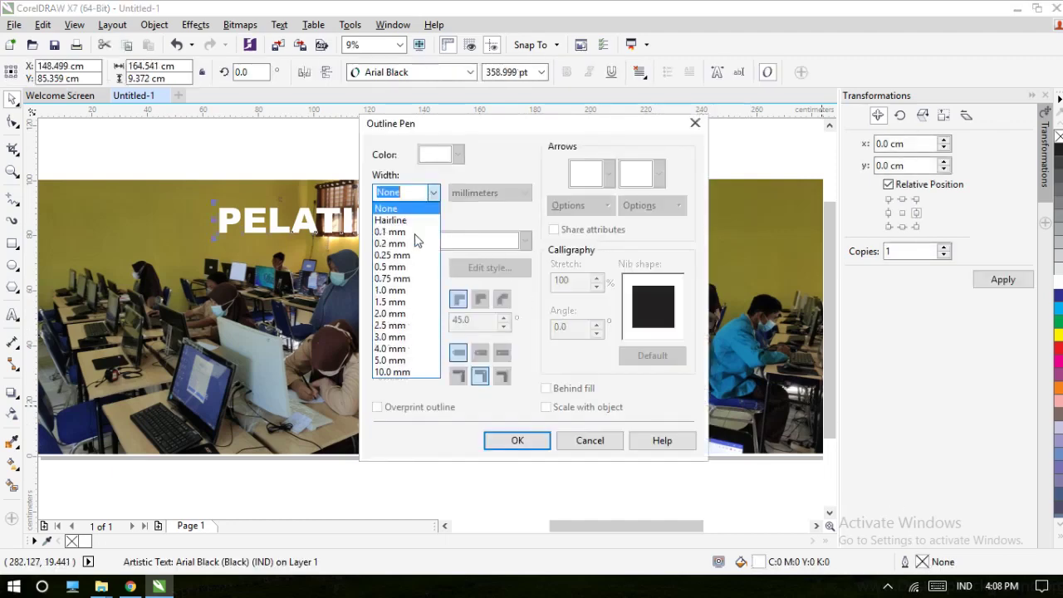
pyautogui.press('Escape')
pyautogui.click(433, 192)
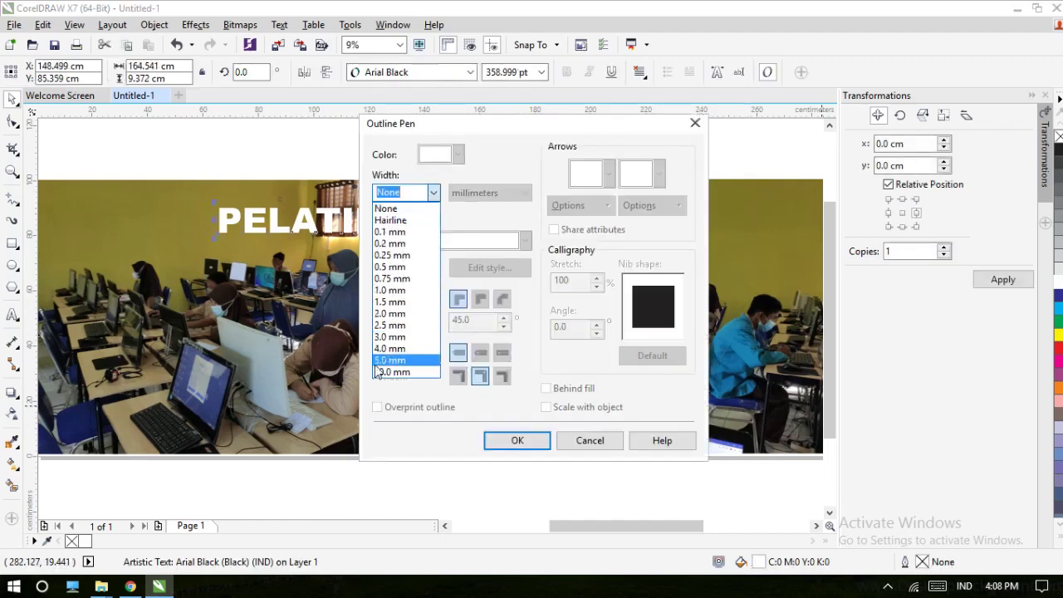
pyautogui.click(399, 370)
pyautogui.click(458, 154)
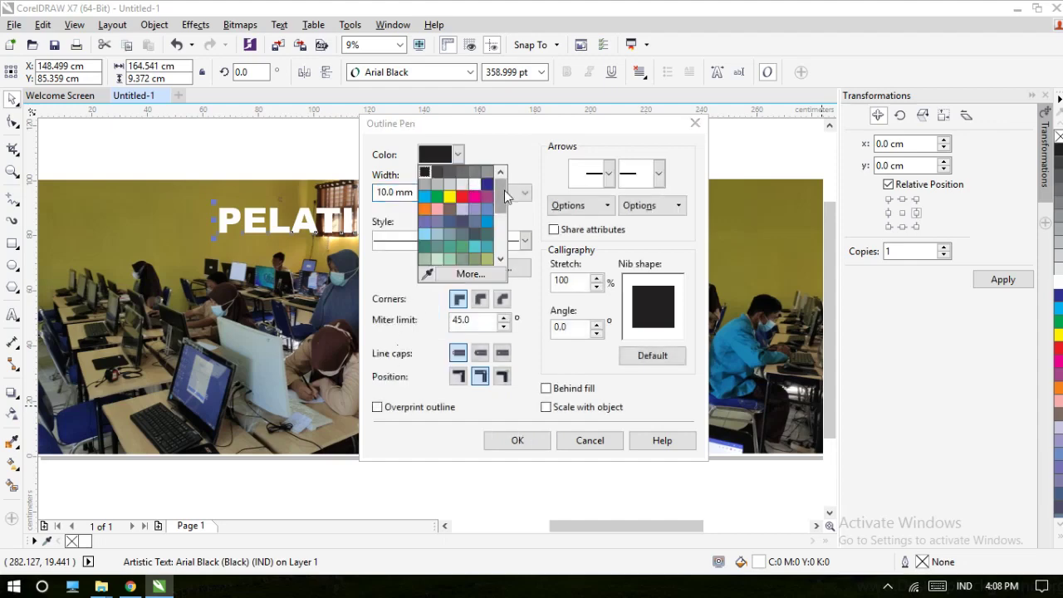
pyautogui.scroll(-3, 504, 190)
pyautogui.click(465, 264)
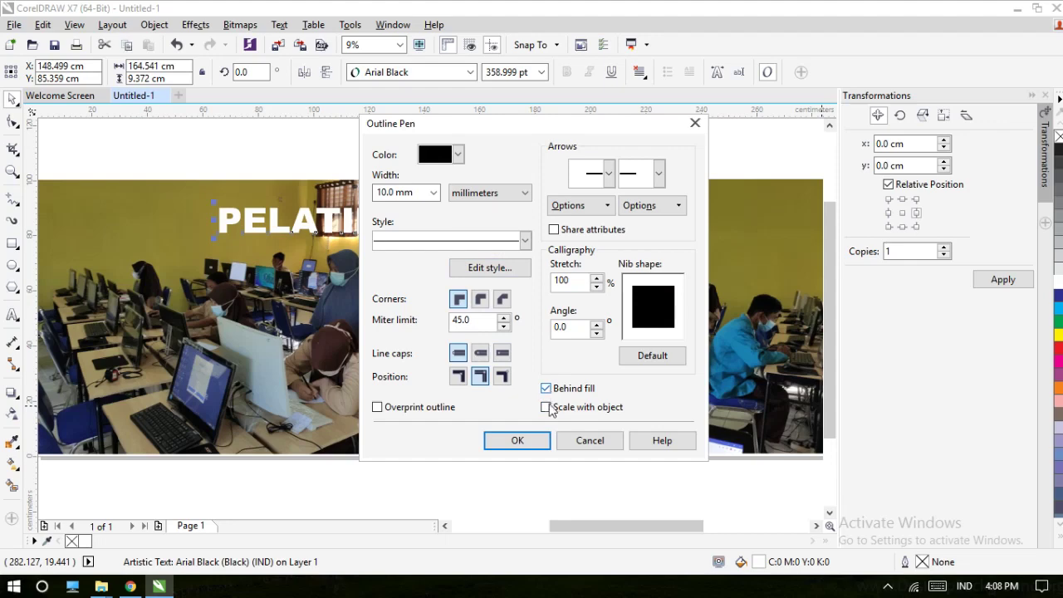
pyautogui.click(480, 303)
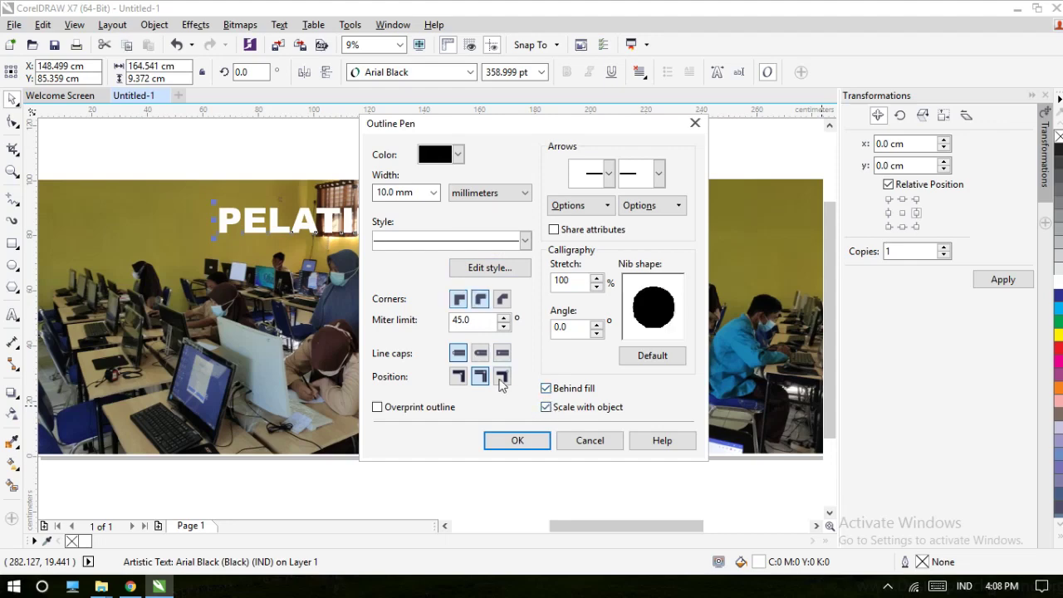
pyautogui.click(540, 440)
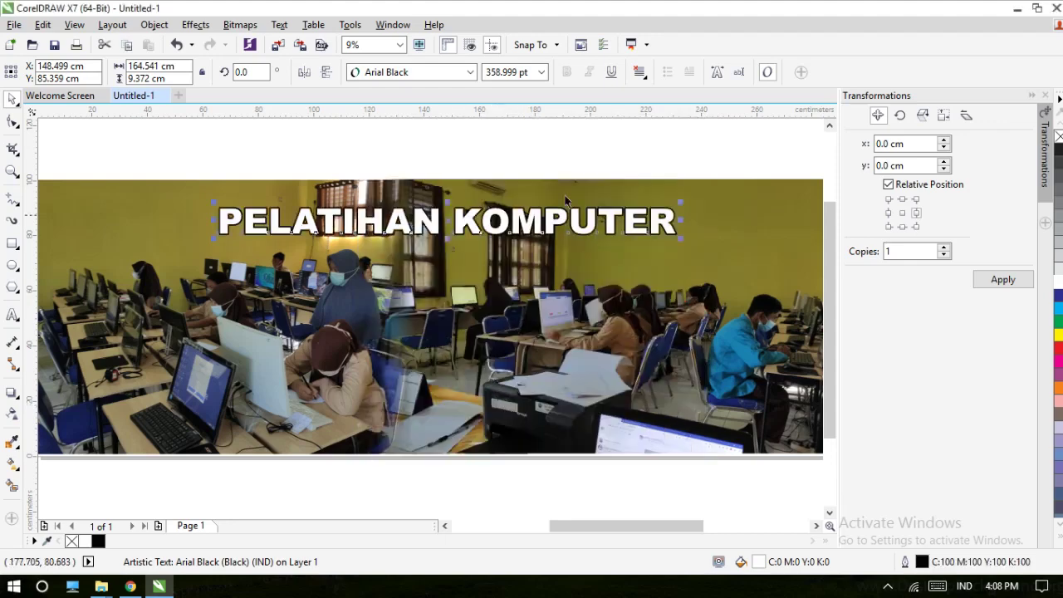
pyautogui.press('Escape')
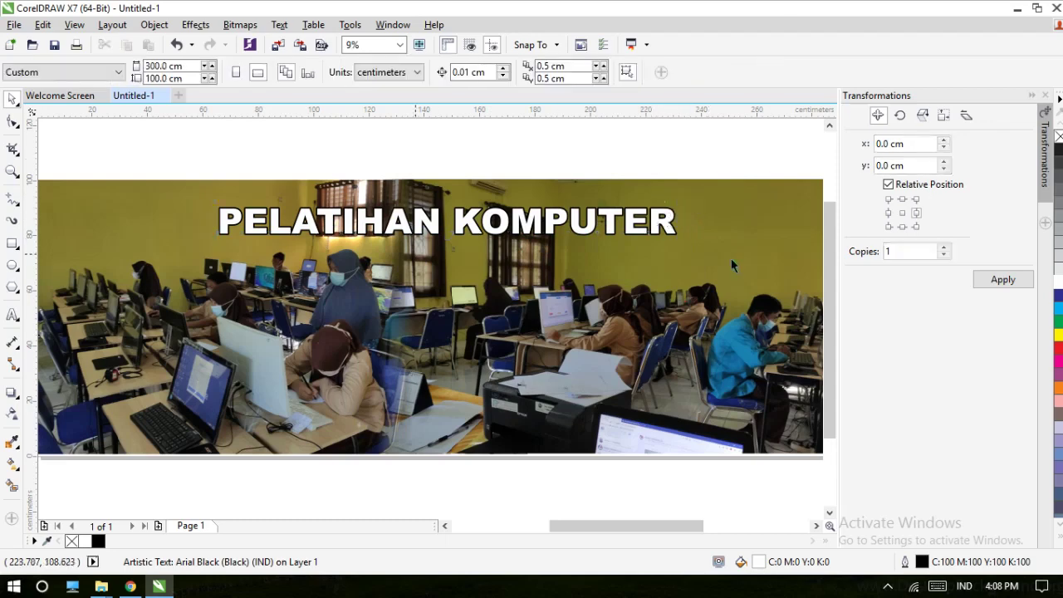
# Step: Set the outline width of the "PELATIHAN KOMPUTER" title to 20 mm
pyautogui.press('Tab')
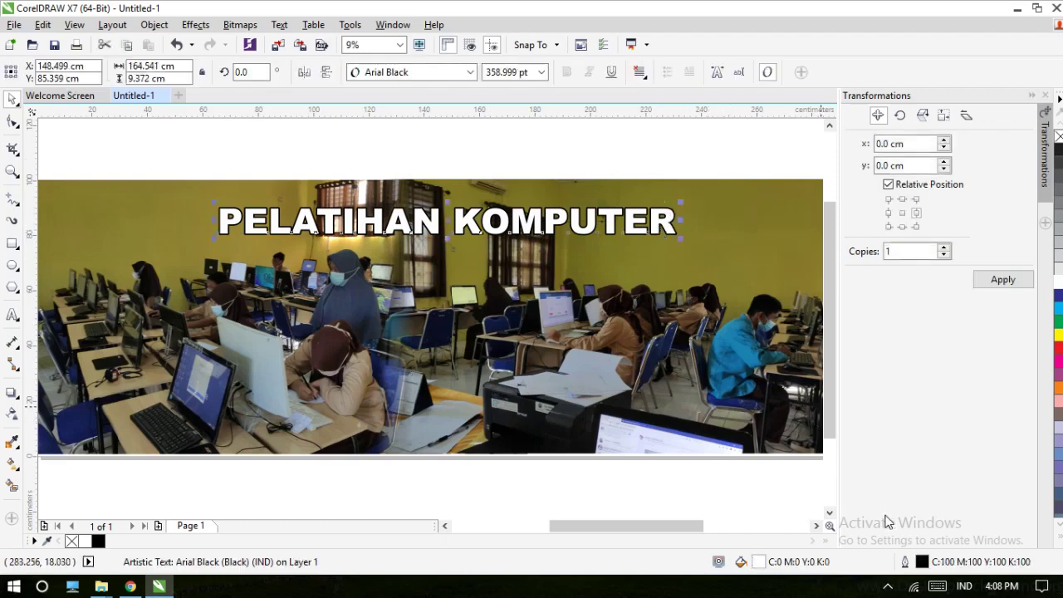
pyautogui.doubleClick(918, 563)
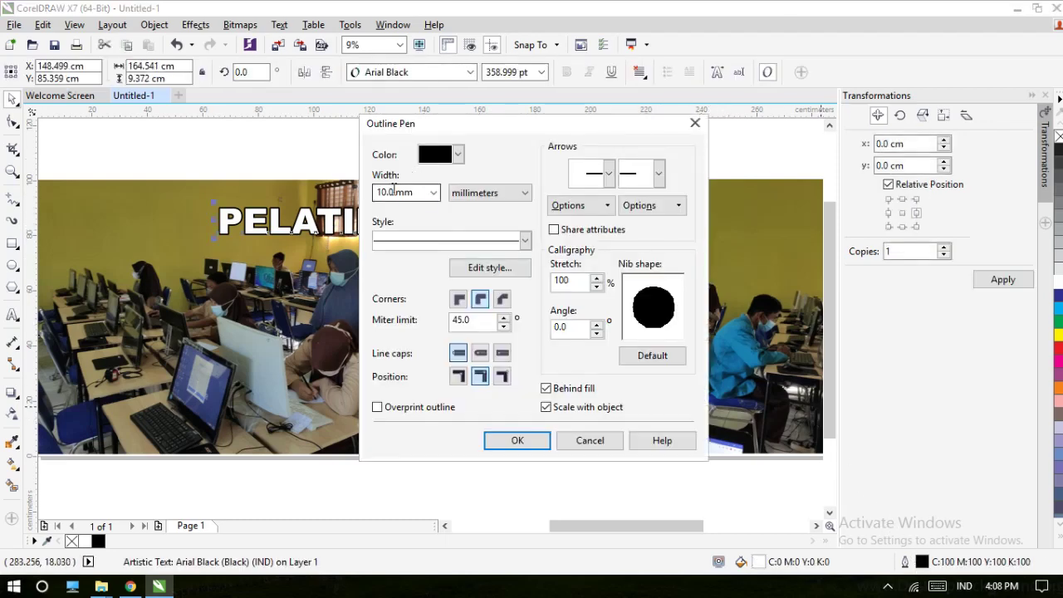
pyautogui.click(379, 193)
pyautogui.write('2')
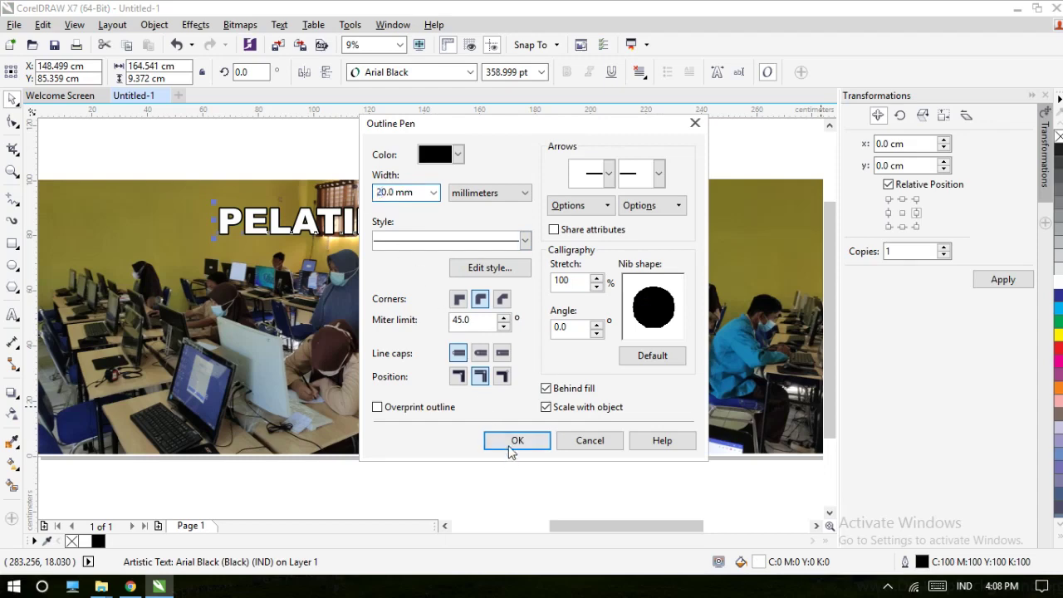
pyautogui.click(510, 441)
pyautogui.click(516, 169)
# Step: Review the whole banner and check the combined width and height of all its objects
pyautogui.scroll(-2, 517, 169)
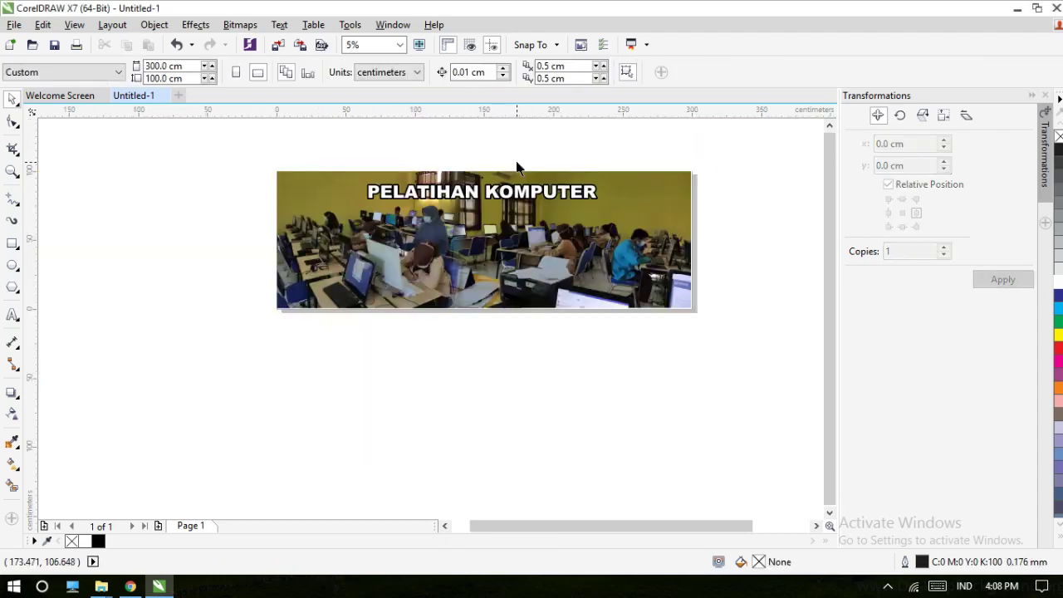
pyautogui.scroll(2, 584, 161)
pyautogui.scroll(-2, 465, 212)
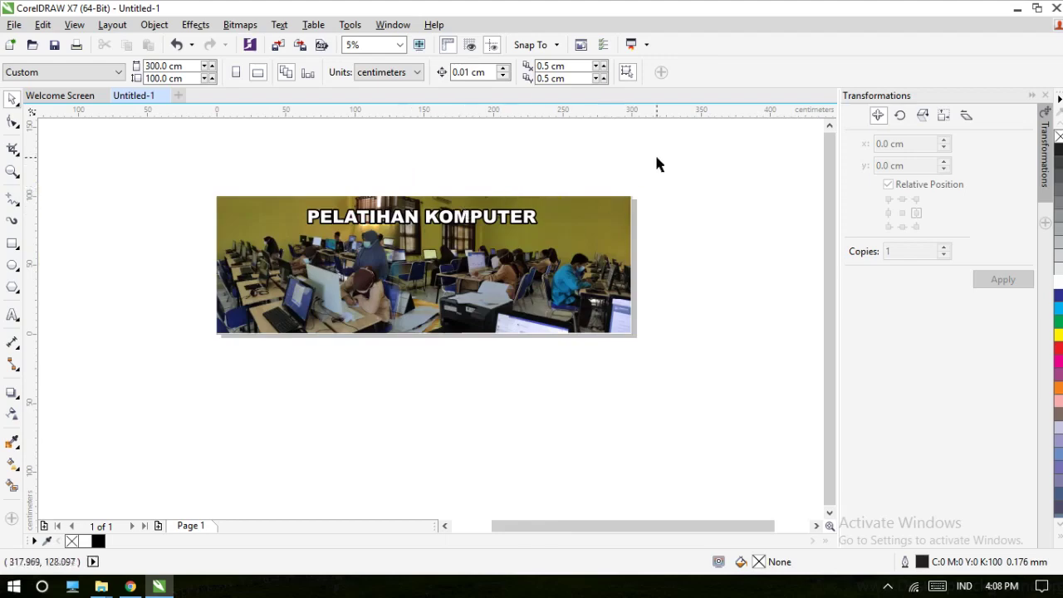
pyautogui.moveTo(656, 164); pyautogui.dragTo(123, 378)
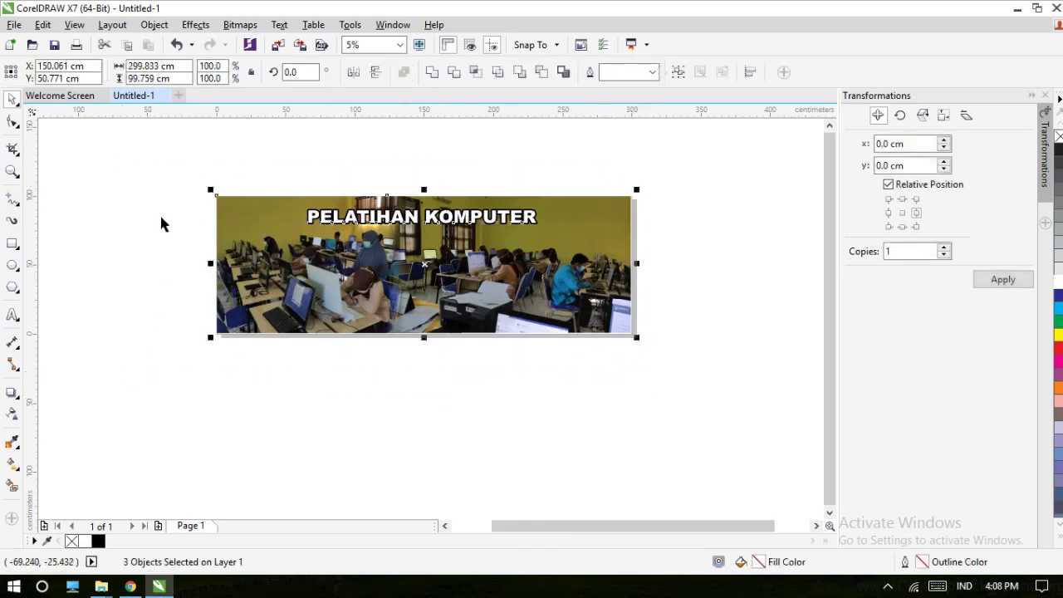
pyautogui.moveTo(178, 158); pyautogui.dragTo(648, 373)
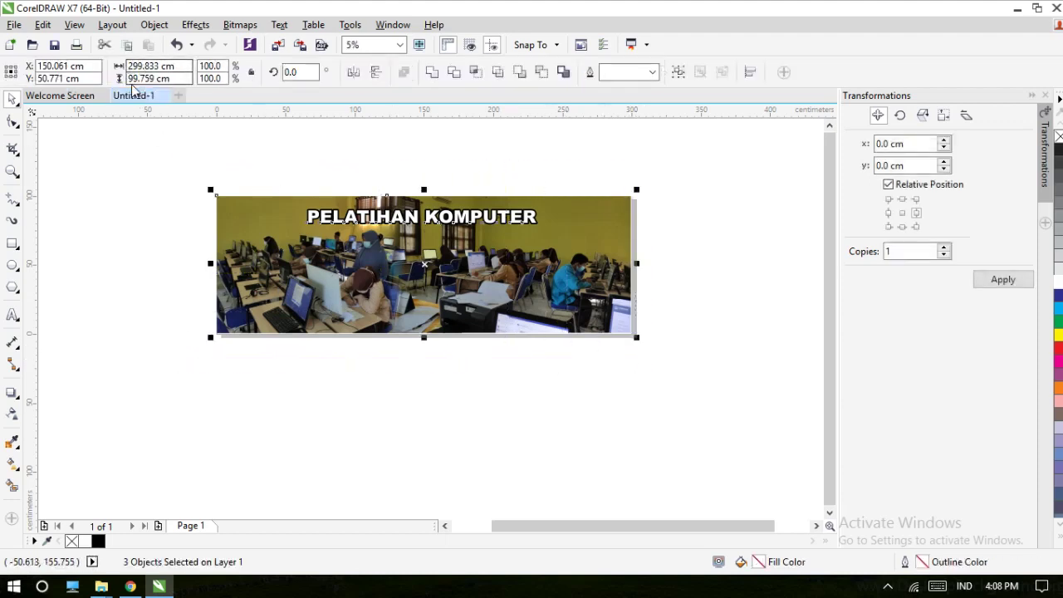
pyautogui.moveTo(158, 171); pyautogui.dragTo(688, 372)
pyautogui.press('Escape')
# Step: Set up a JPG export of the banner to the Desktop with the file name "pelatihan komputer ukuran 3x1"
pyautogui.click(14, 25)
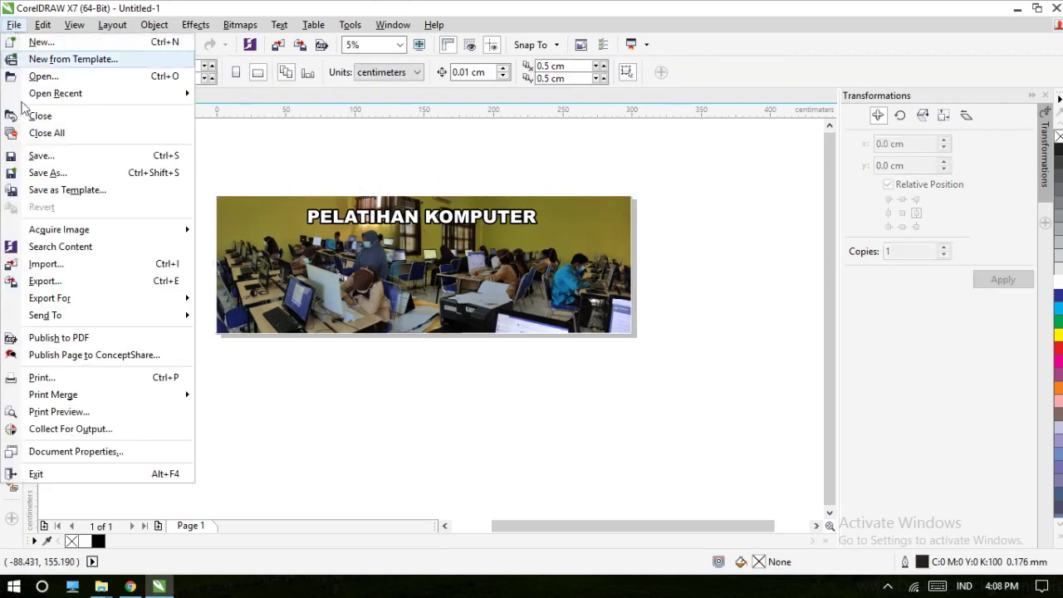
pyautogui.click(63, 282)
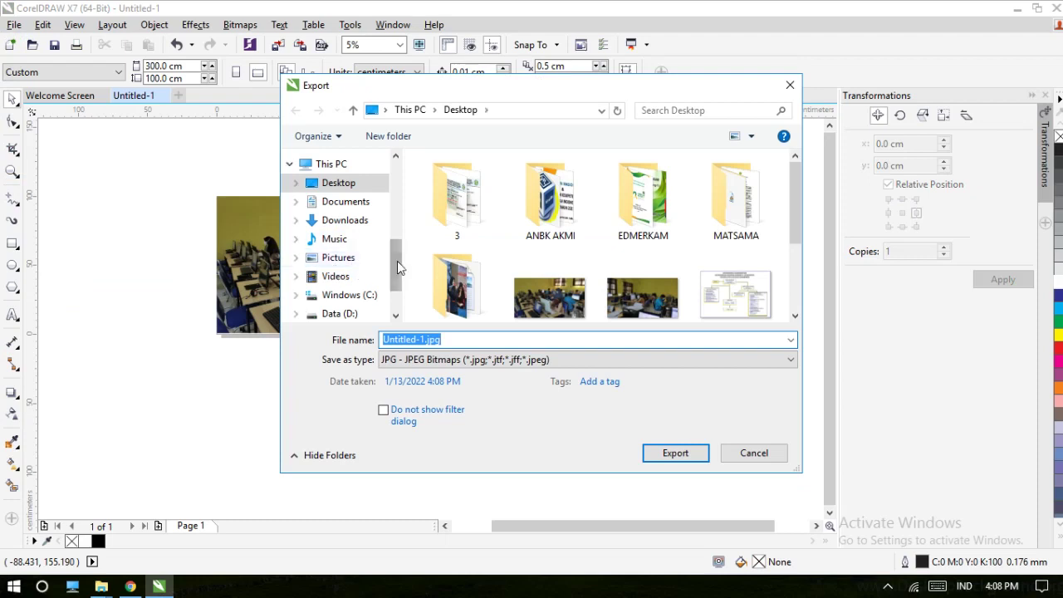
pyautogui.click(423, 341)
pyautogui.moveTo(423, 340); pyautogui.dragTo(376, 340)
pyautogui.write('pelatihan')
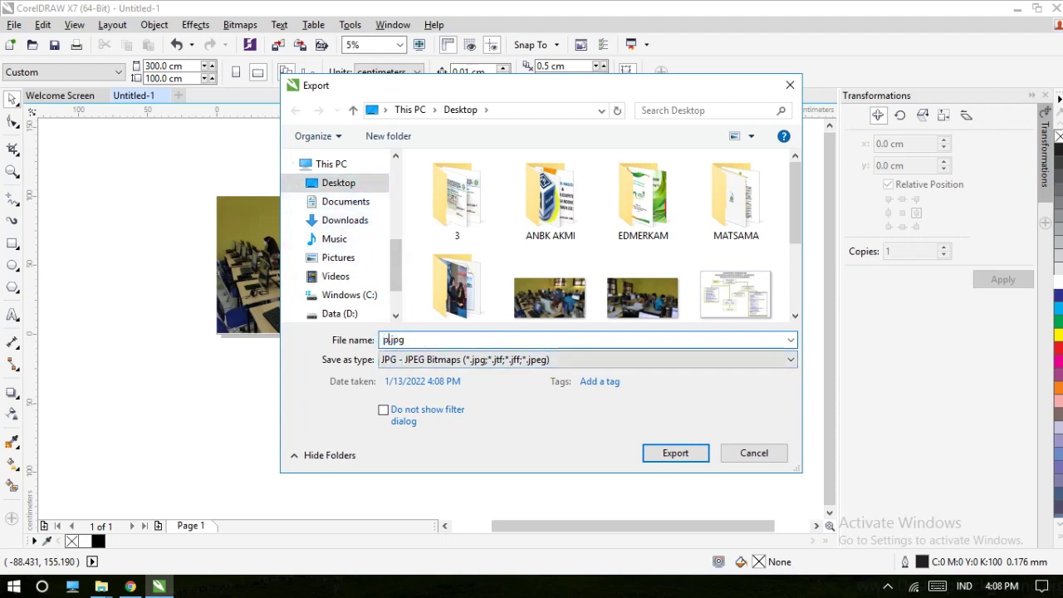
pyautogui.write(' komputer ukuran 3x1')
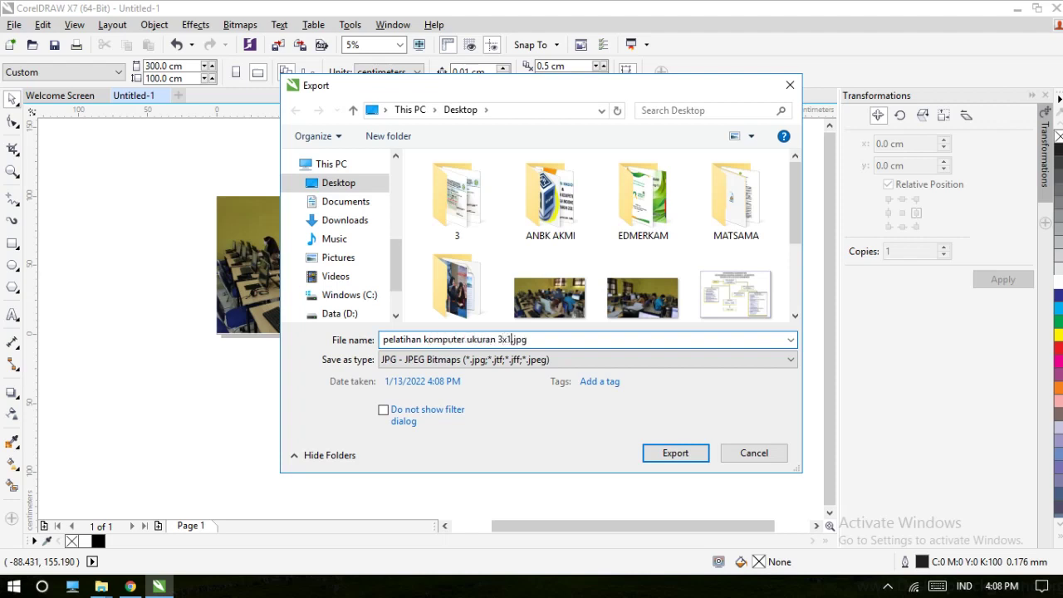
# Step: Export the banner as a JPEG in CMYK Color (32-bit) mode at High quality, 80%
pyautogui.click(674, 452)
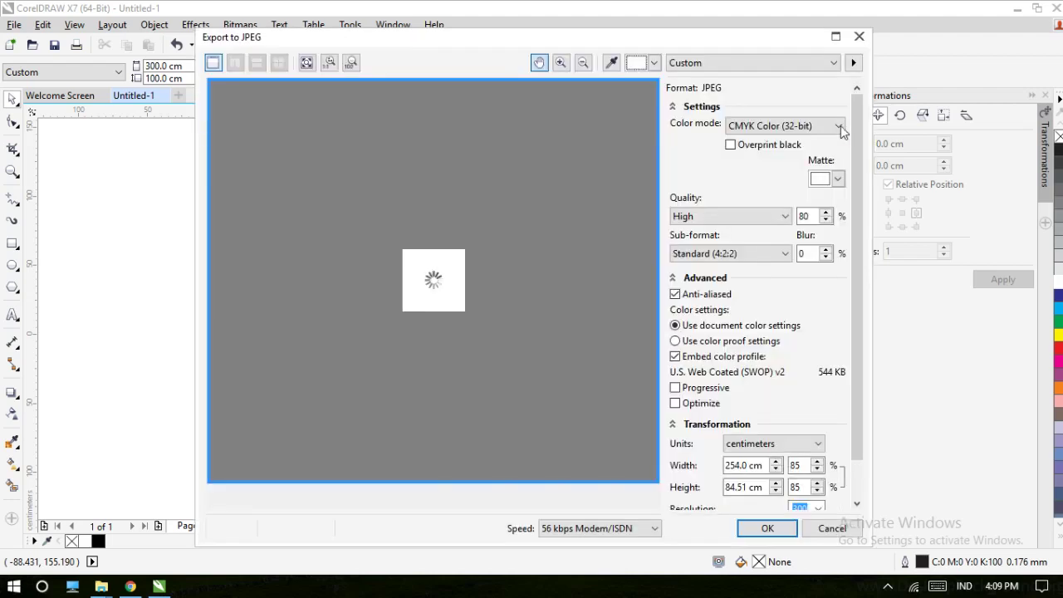
pyautogui.click(818, 507)
pyautogui.click(798, 550)
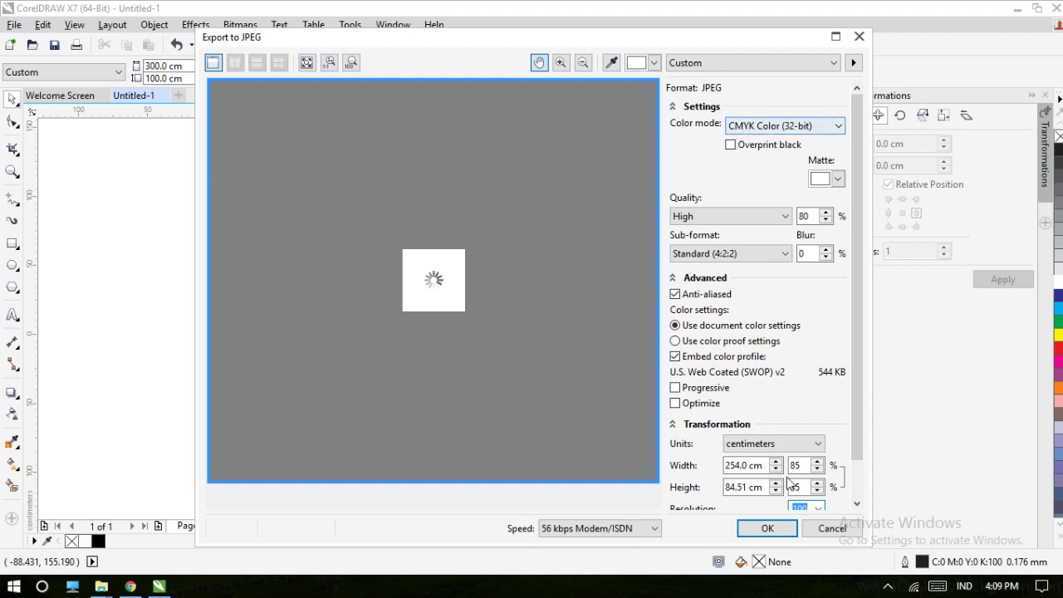
pyautogui.click(766, 529)
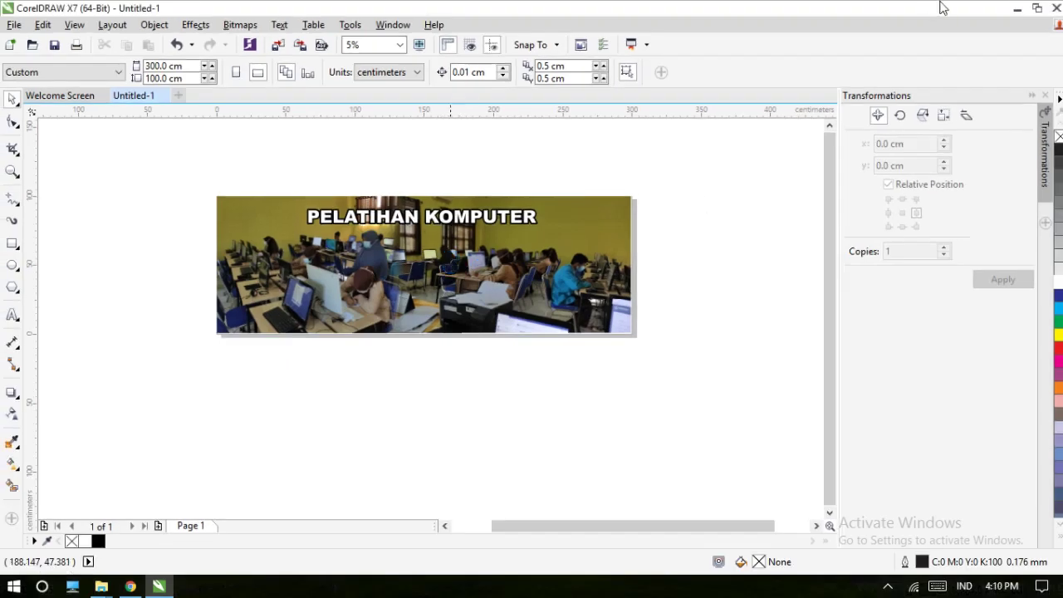
# Step: Move the exported "pelatihan komputer ukuran 3x1.jpg" to a free area of the Windows desktop and inspect it in Windows Photo Viewer
pyautogui.click(1017, 7)
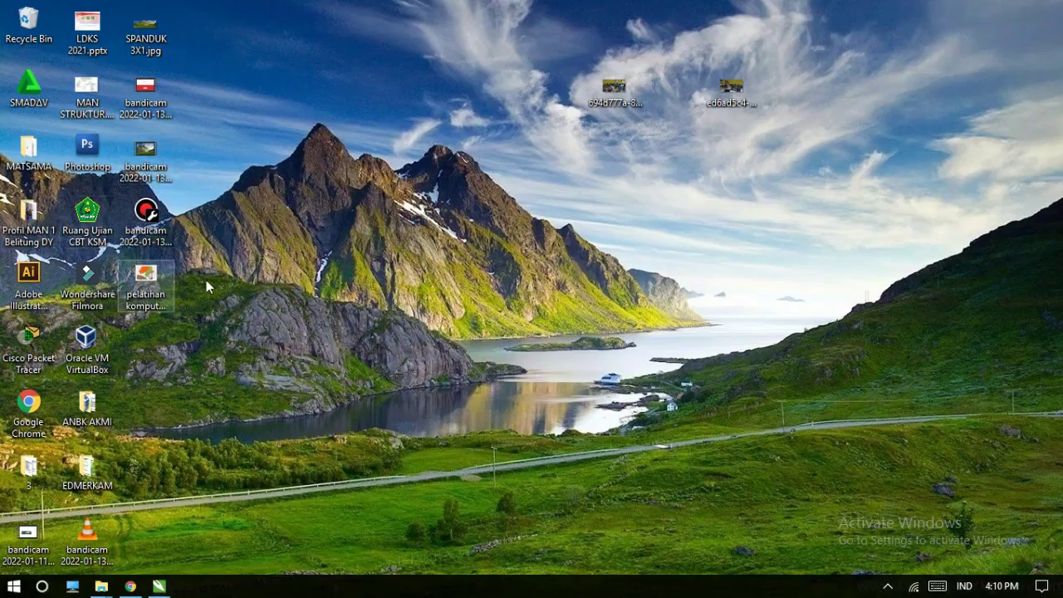
pyautogui.moveTo(145, 281); pyautogui.dragTo(352, 87)
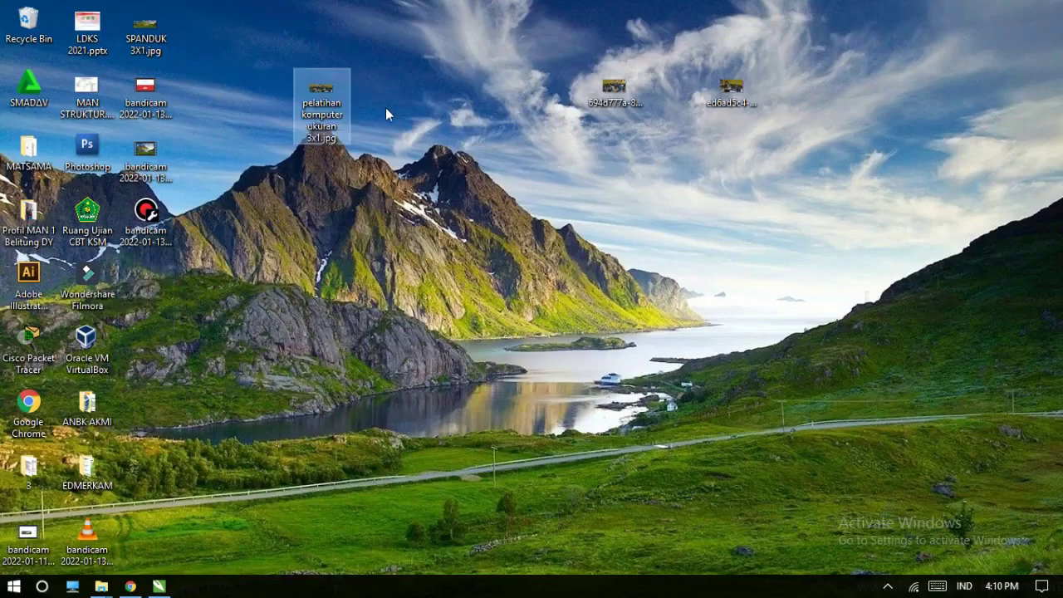
pyautogui.doubleClick(331, 87)
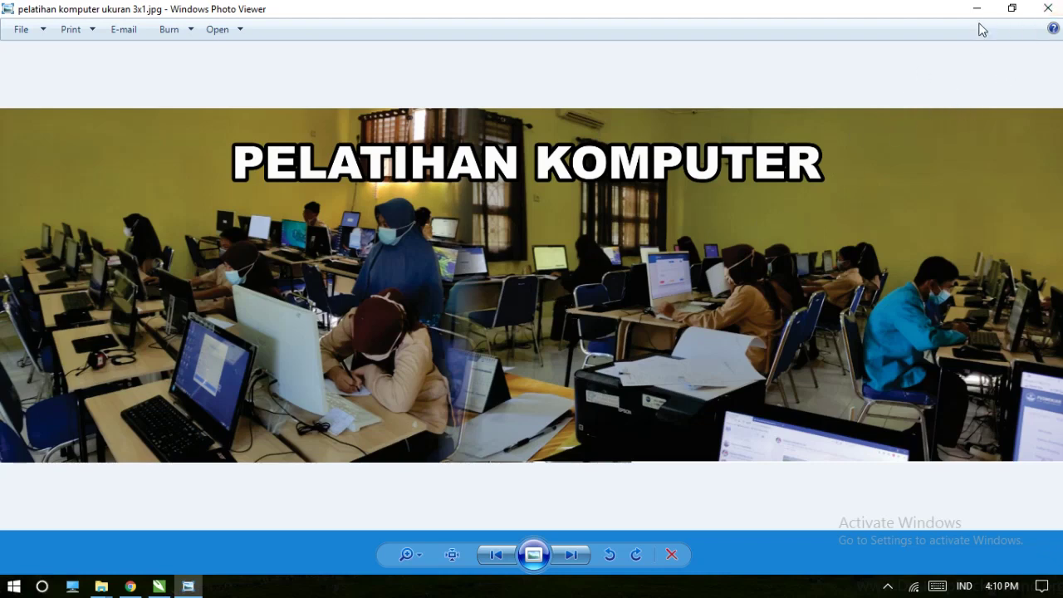
pyautogui.click(1049, 10)
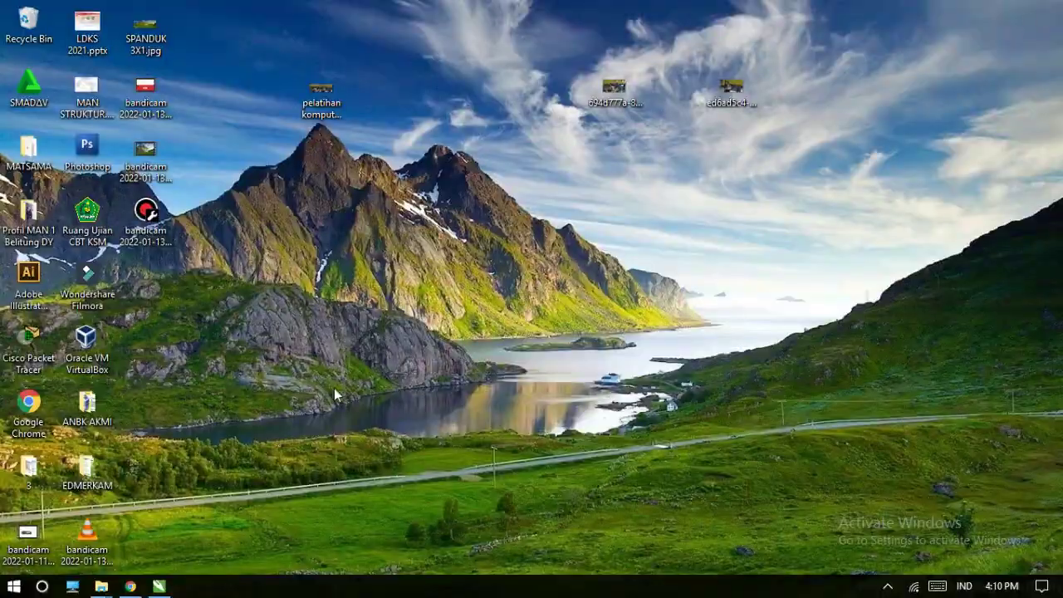